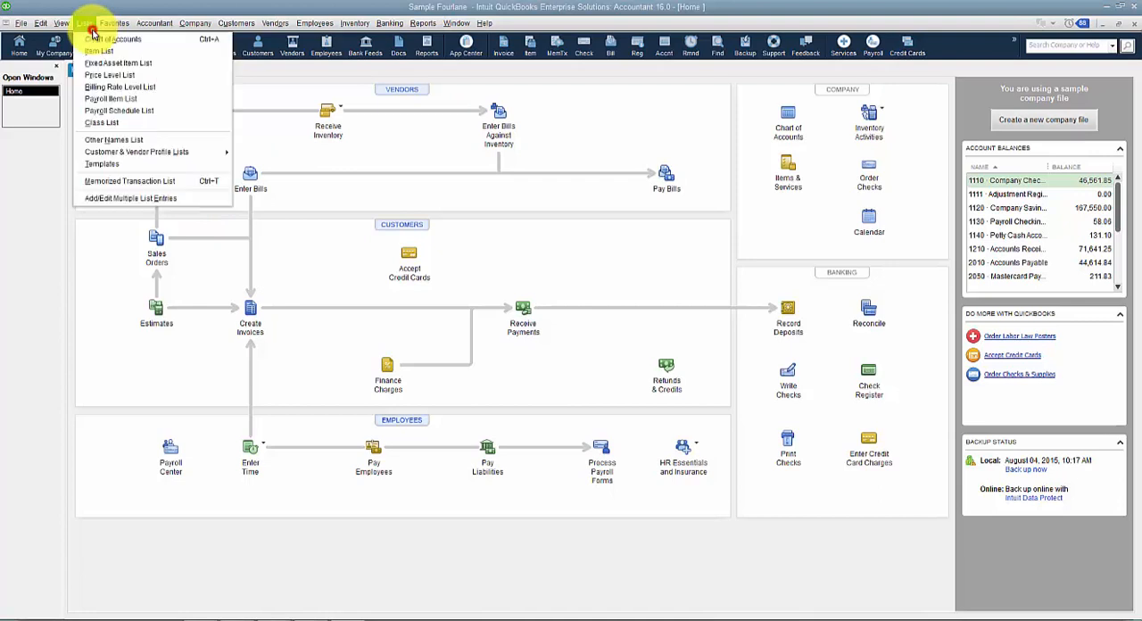
# Step: Open the Fourlane Purchase Order template from the templates list for editing in the Layout Designer
pyautogui.click(139, 165)
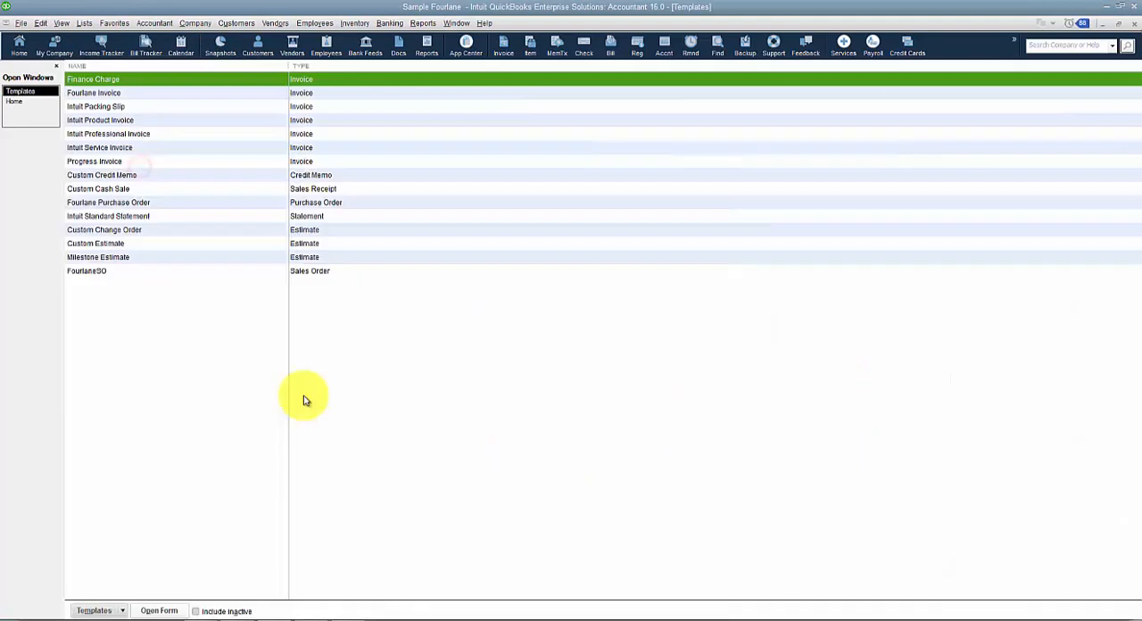
pyautogui.rightClick(138, 203)
pyautogui.click(173, 253)
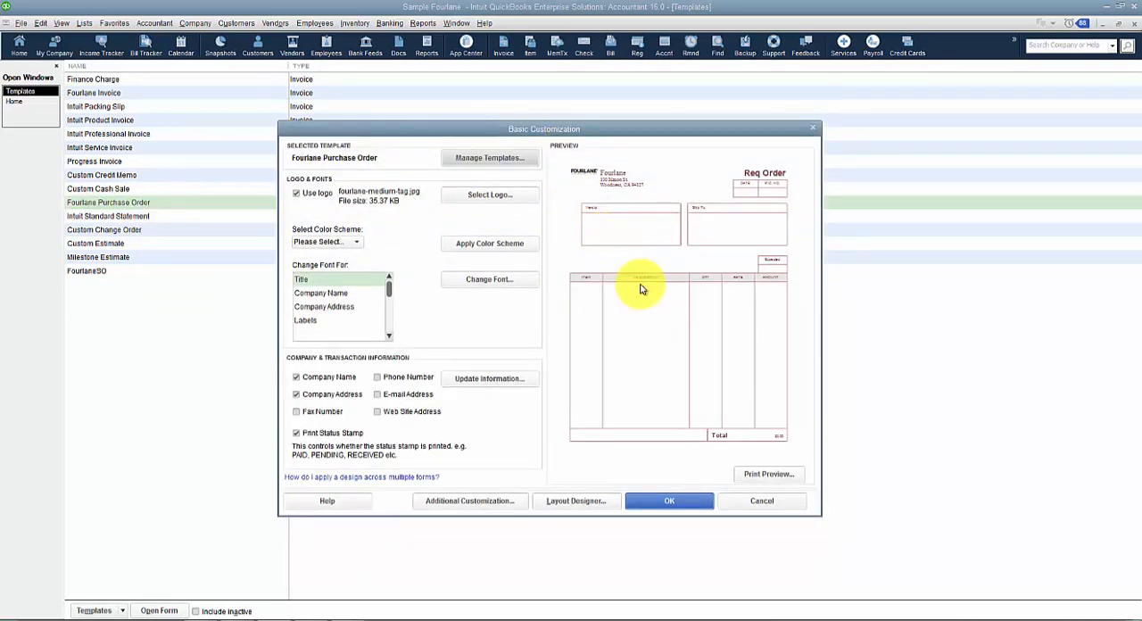
pyautogui.click(592, 504)
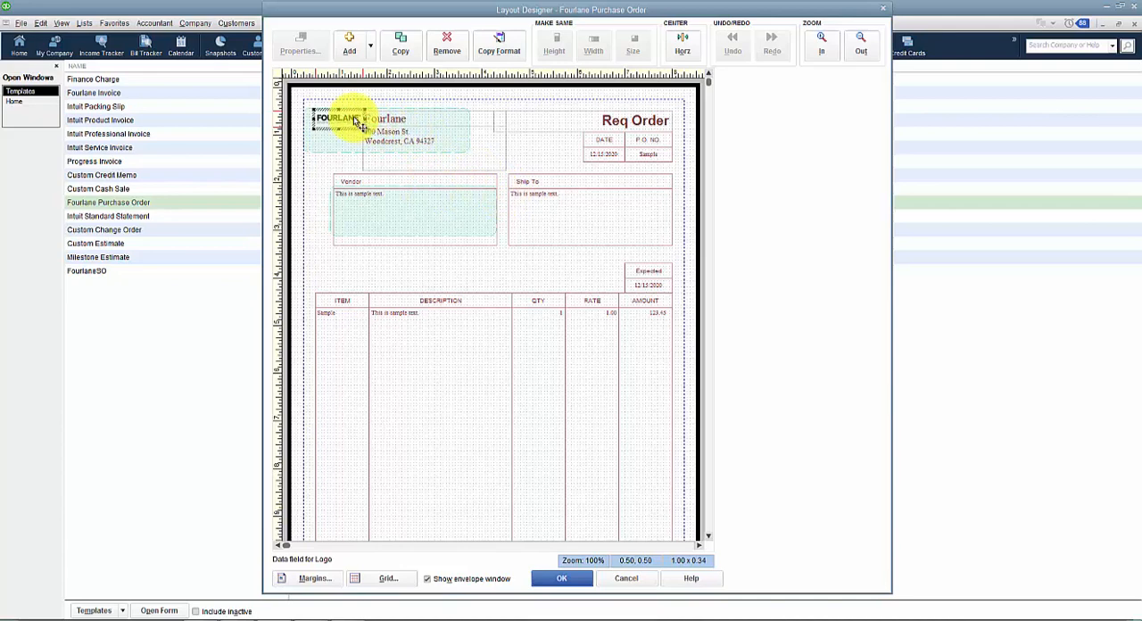
# Step: Move the logo to the page's top-left margin corner at about 0.25, 0.44 and the company address to about 0.38, 1.00, beneath it
pyautogui.moveTo(355, 125); pyautogui.dragTo(339, 122)
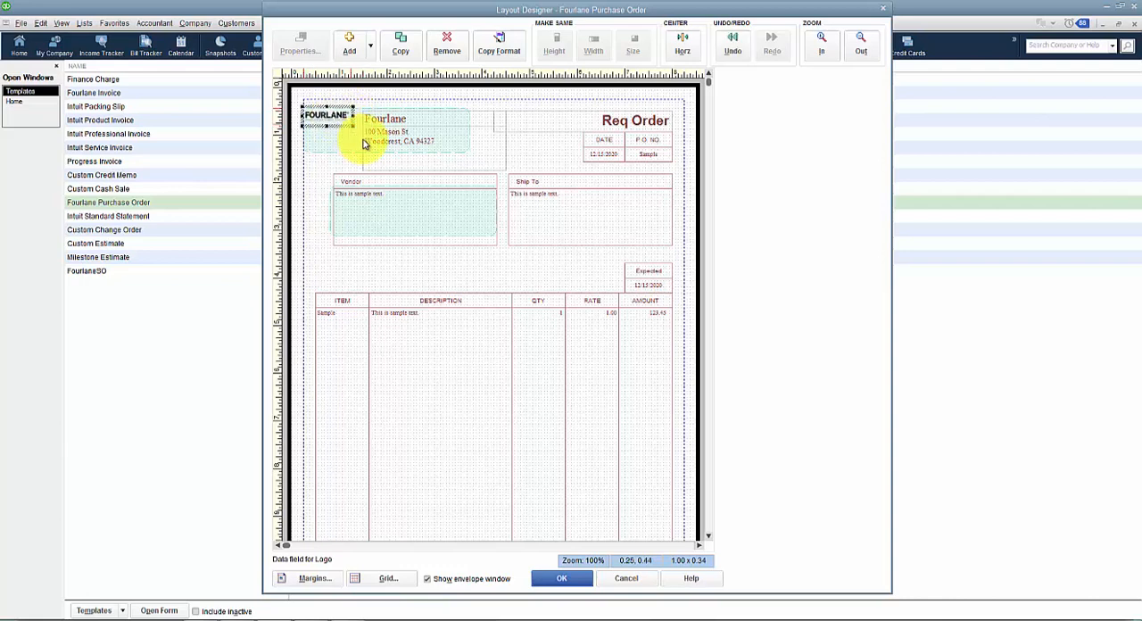
pyautogui.click(396, 121)
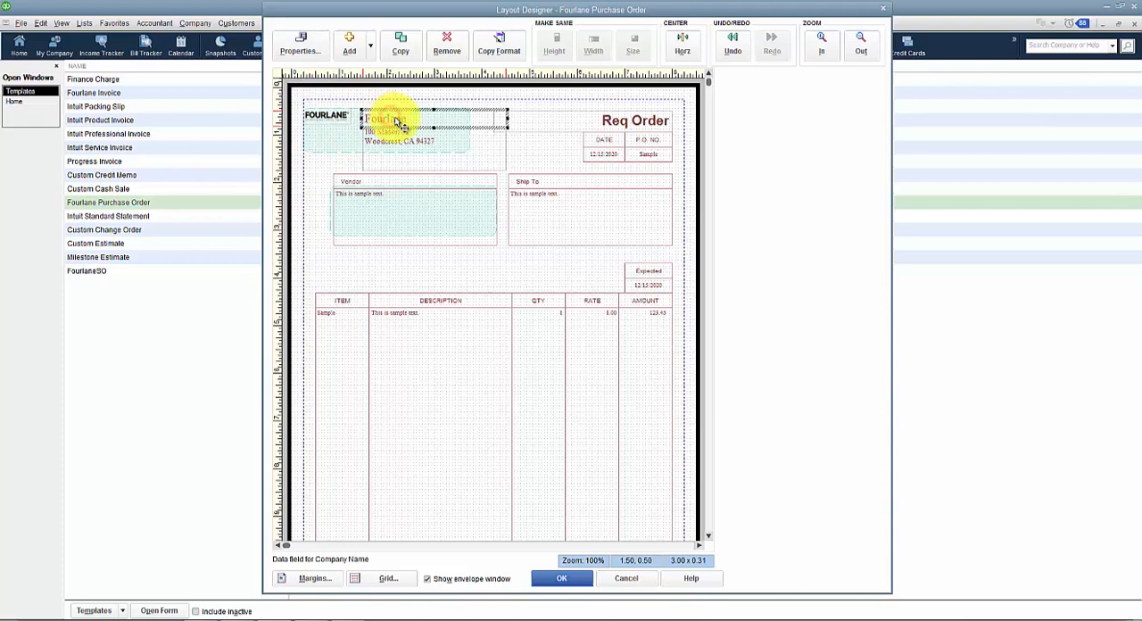
pyautogui.moveTo(435, 147); pyautogui.dragTo(383, 154)
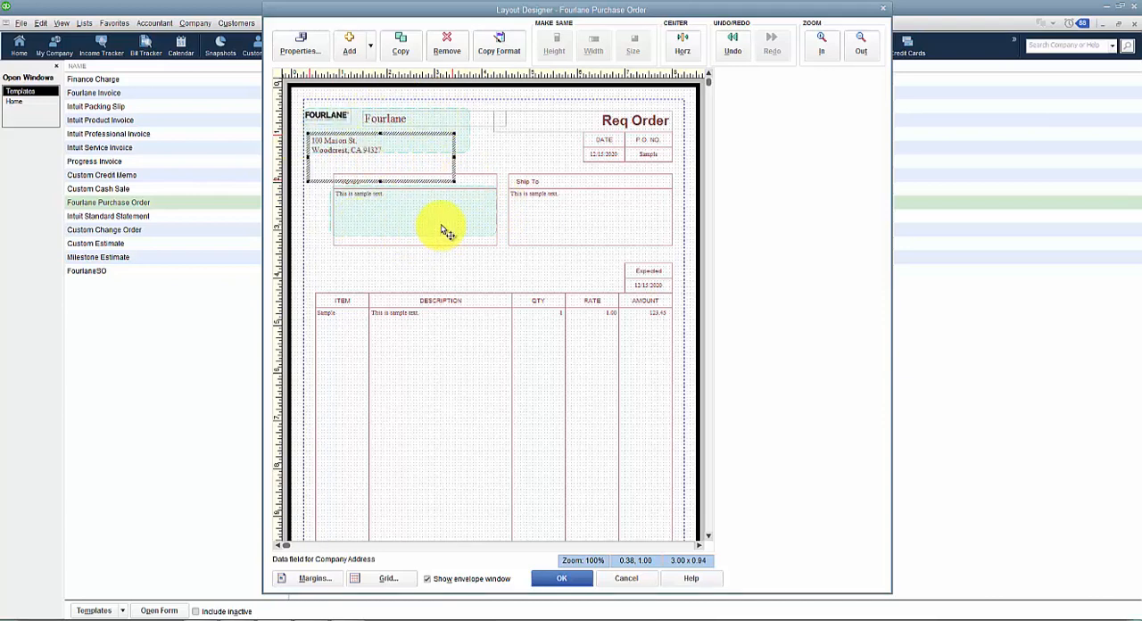
# Step: Enlarge the logo to about 2.19 x 0.74 inches and shift it slightly up above the company address
pyautogui.click(324, 117)
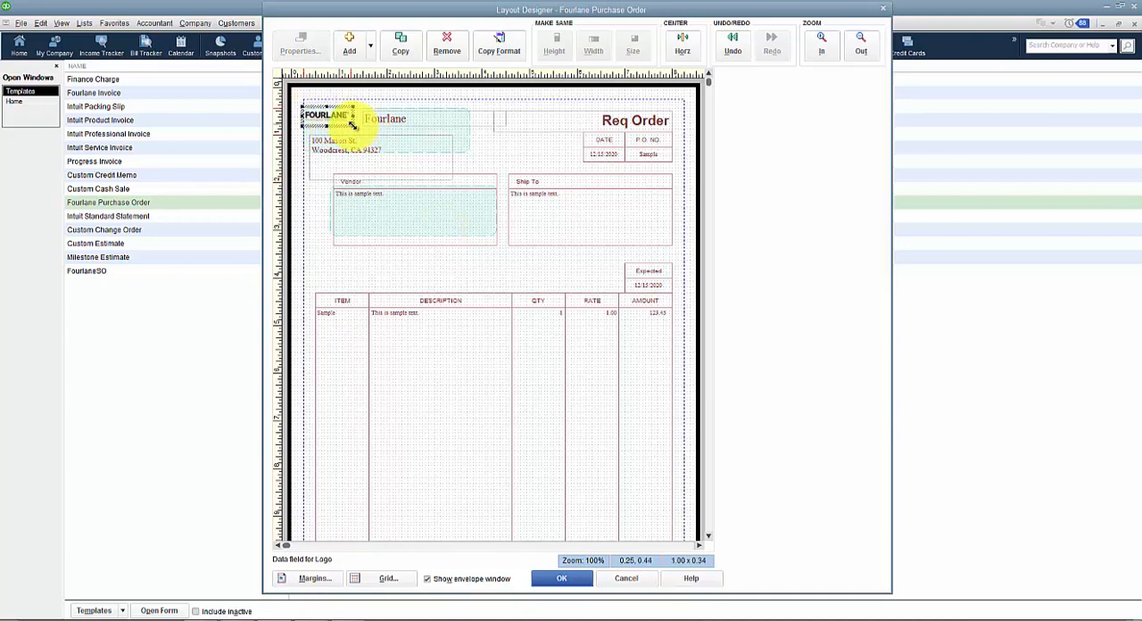
pyautogui.moveTo(352, 124); pyautogui.dragTo(414, 138)
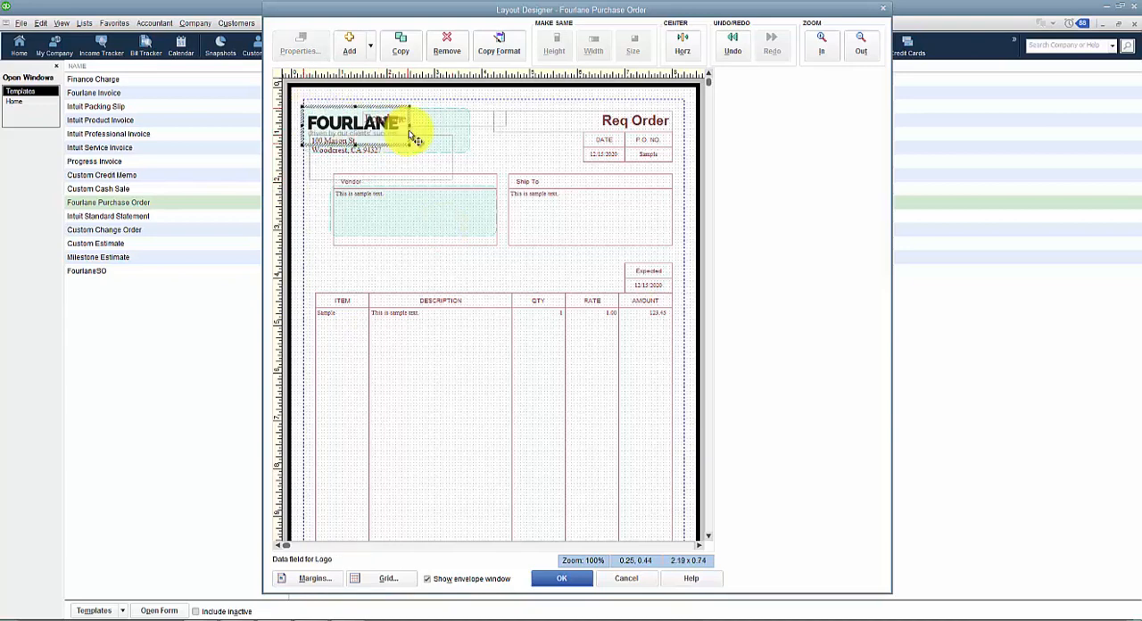
pyautogui.moveTo(346, 127); pyautogui.dragTo(346, 118)
# Step: Move the company name field clear of the logo and remove it from the layout
pyautogui.click(425, 117)
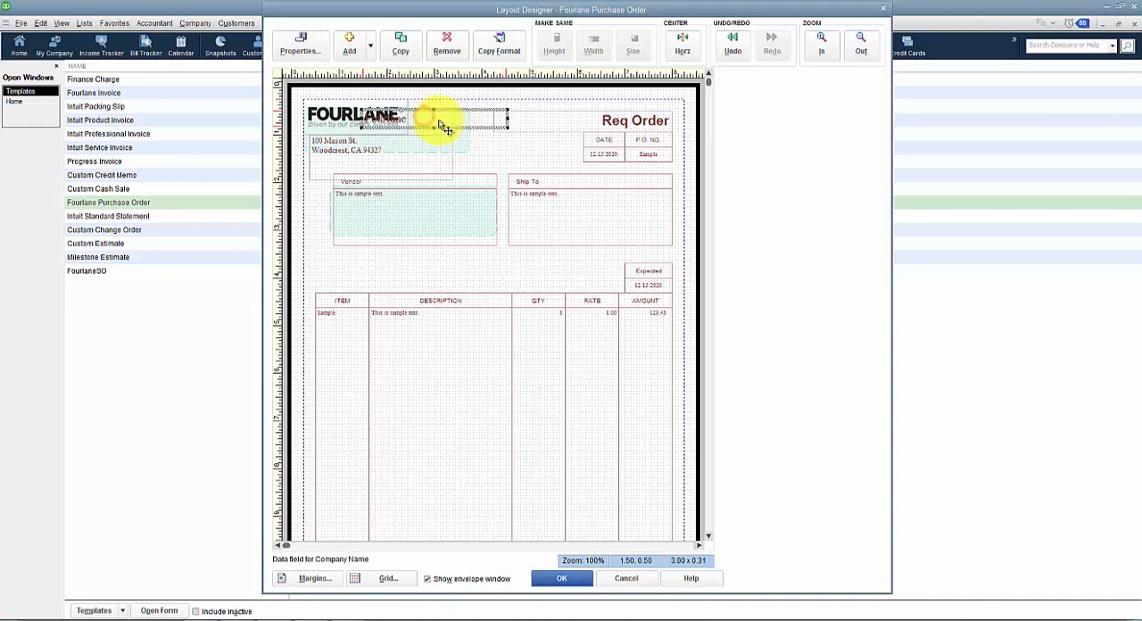
pyautogui.moveTo(443, 128); pyautogui.dragTo(498, 122)
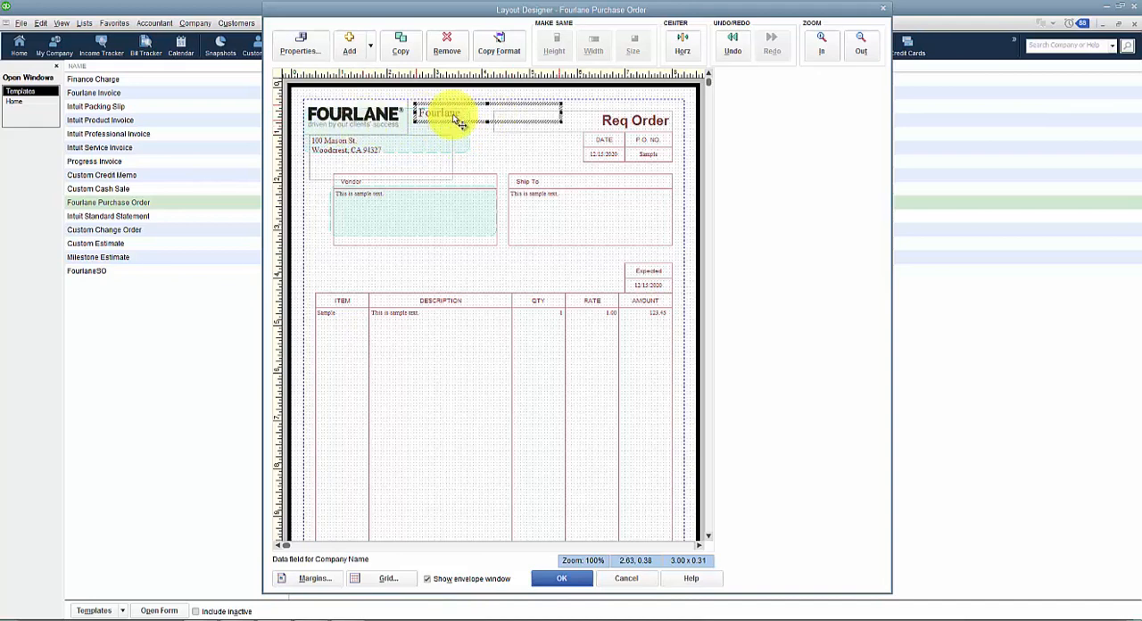
pyautogui.rightClick(453, 115)
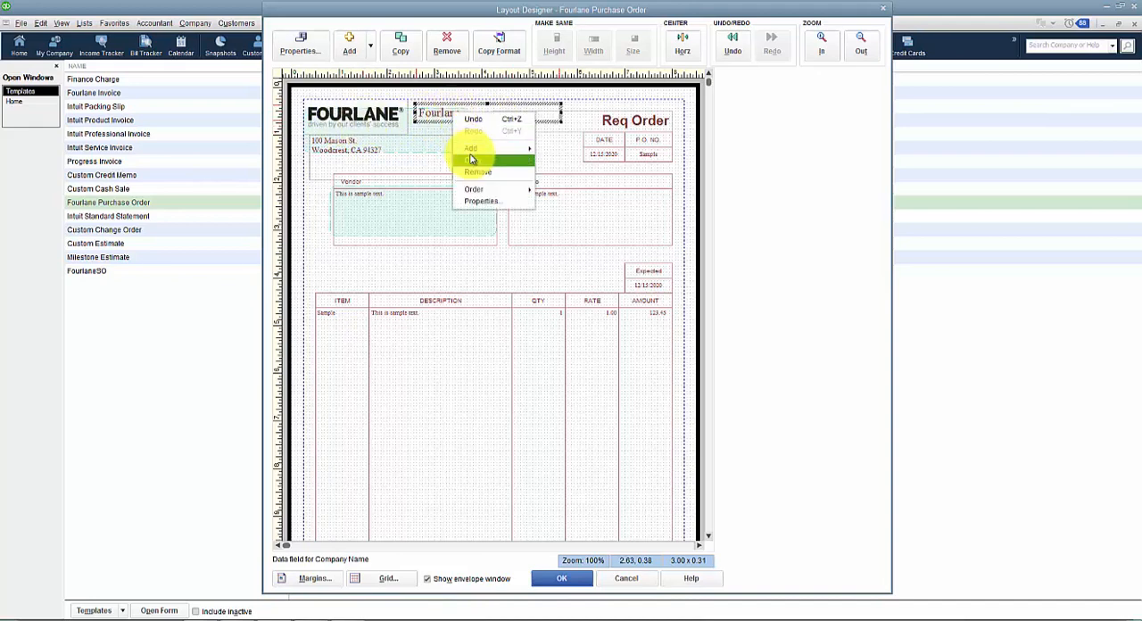
pyautogui.click(477, 168)
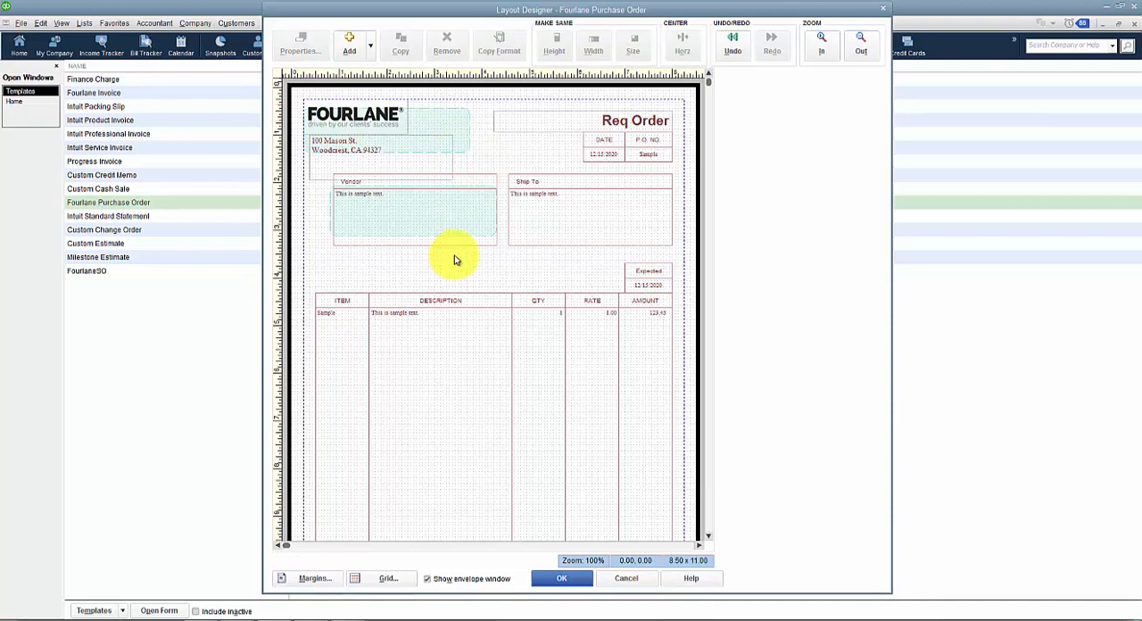
# Step: Change the Ship To label's text to "Ship To Address"
pyautogui.click(535, 183)
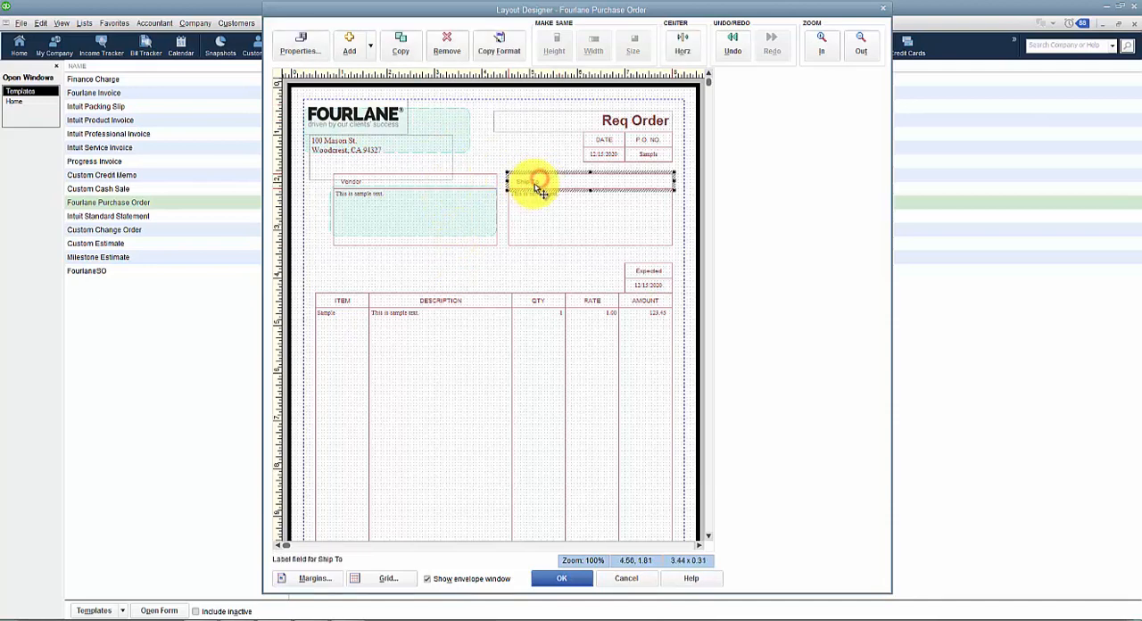
pyautogui.doubleClick(539, 189)
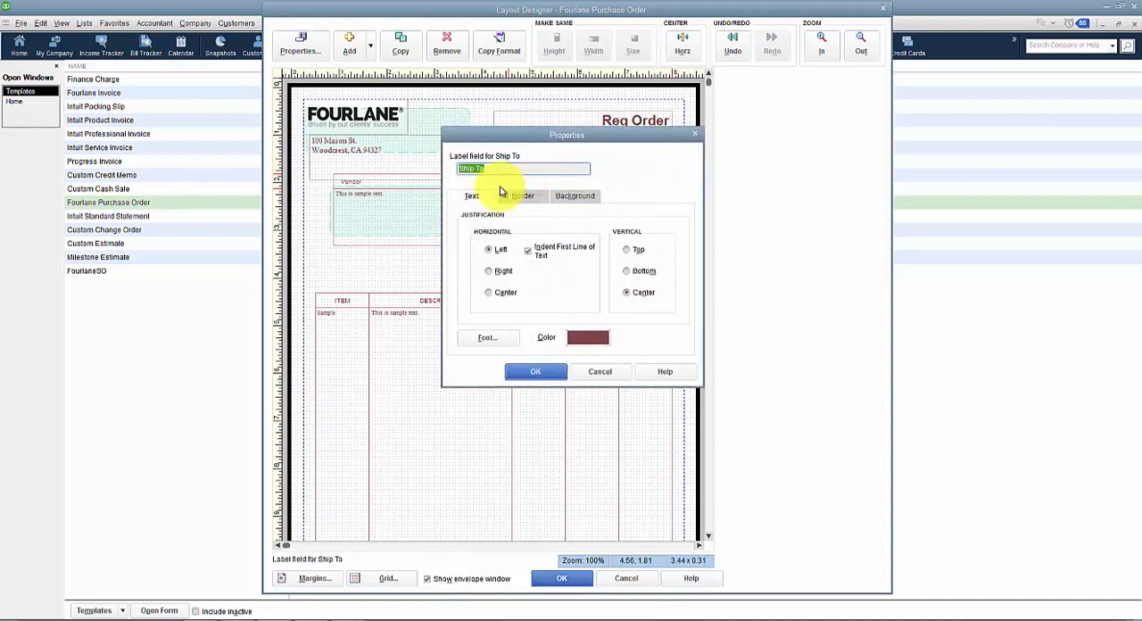
pyautogui.click(506, 170)
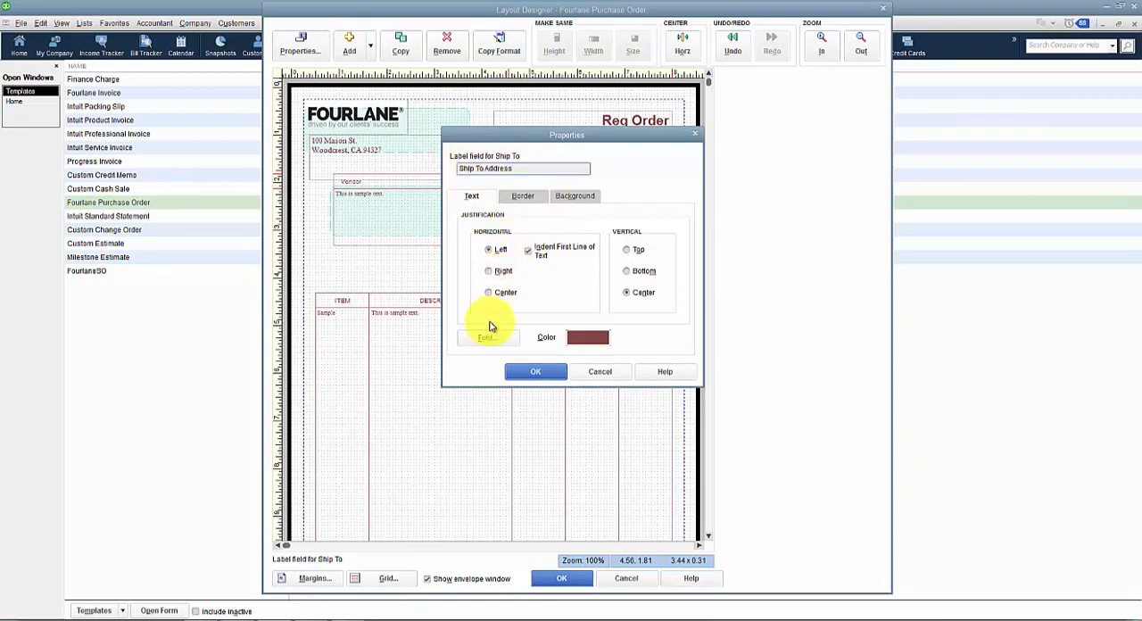
# Step: Set the Ship To Address label's font color to Red and its size to 12, and apply the properties
pyautogui.click(484, 339)
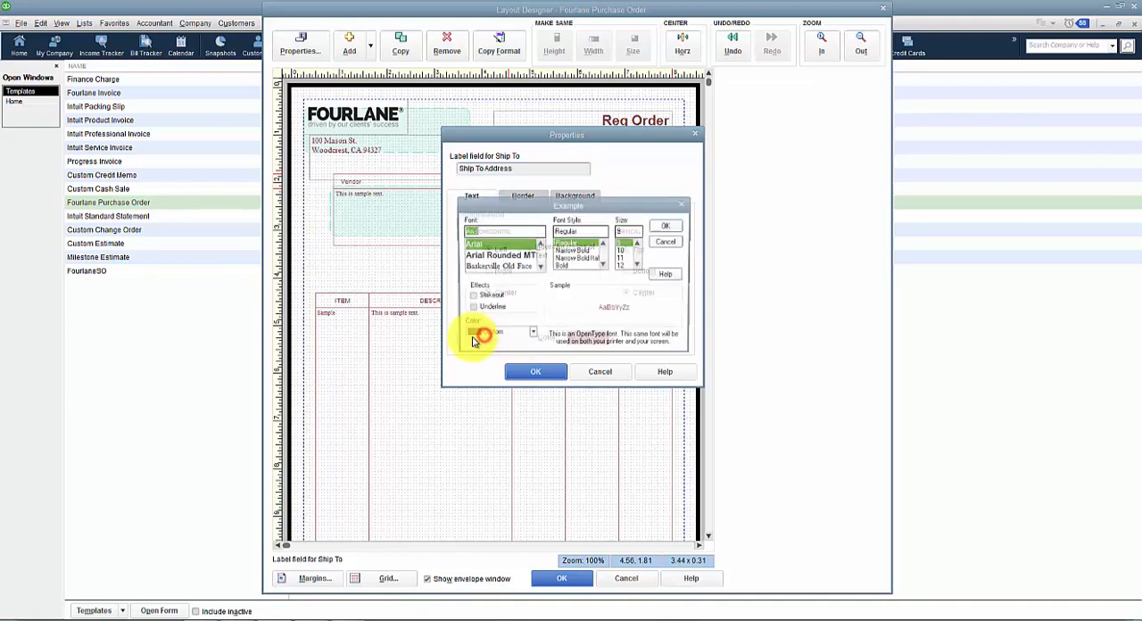
pyautogui.click(528, 335)
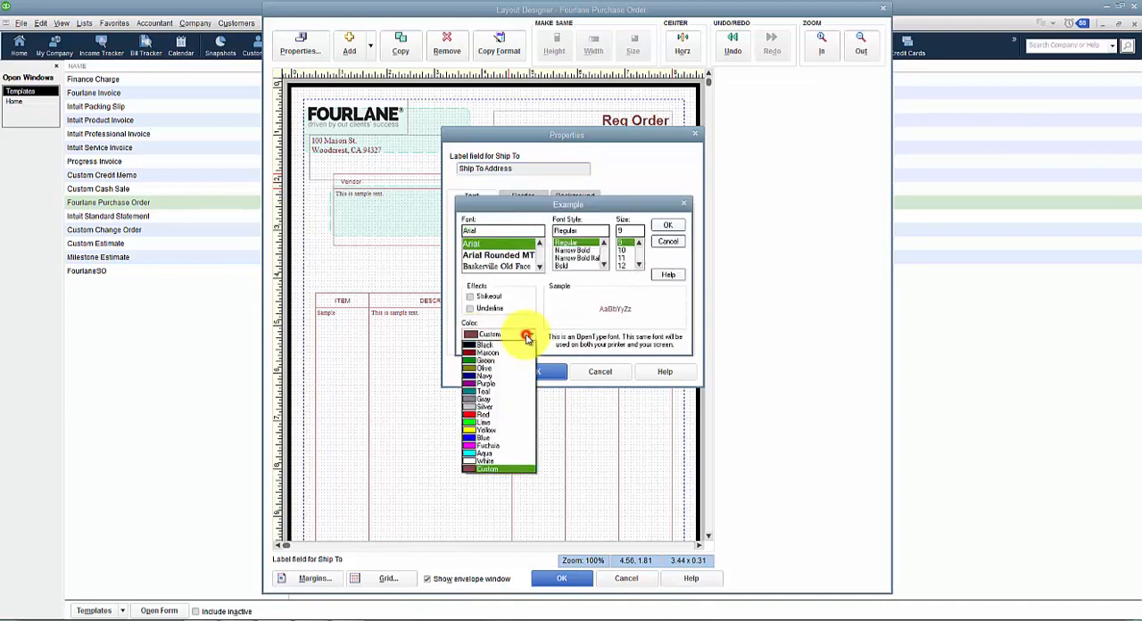
pyautogui.click(483, 414)
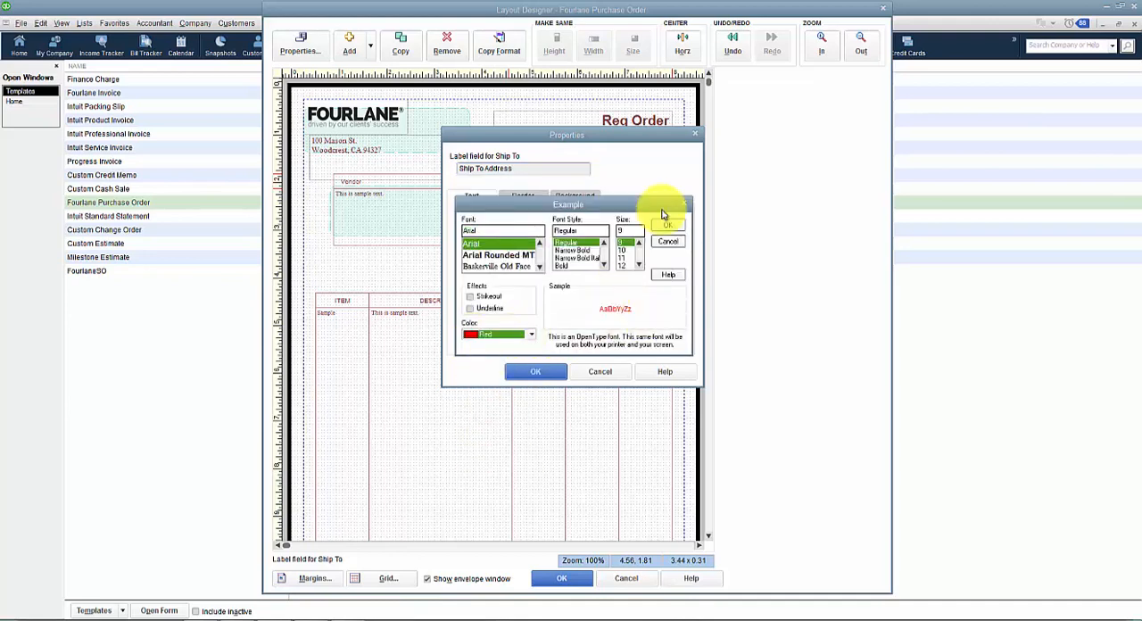
pyautogui.click(623, 265)
pyautogui.click(675, 228)
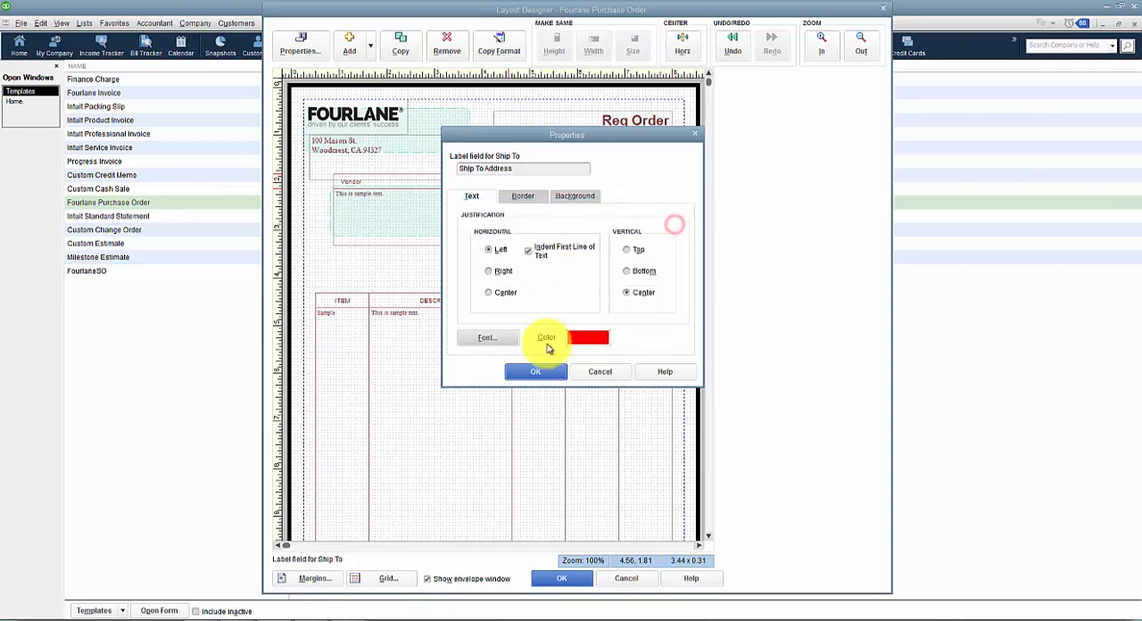
pyautogui.click(551, 371)
pyautogui.click(542, 266)
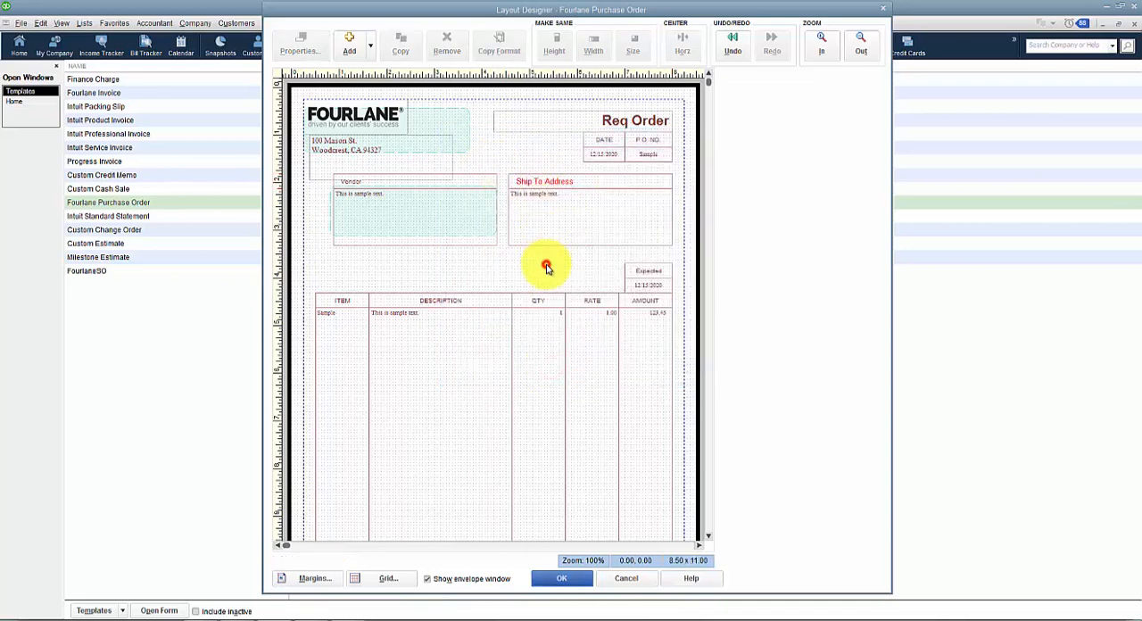
# Step: Copy the Ship To Address label's format to the Expected and Vendor labels
pyautogui.click(549, 186)
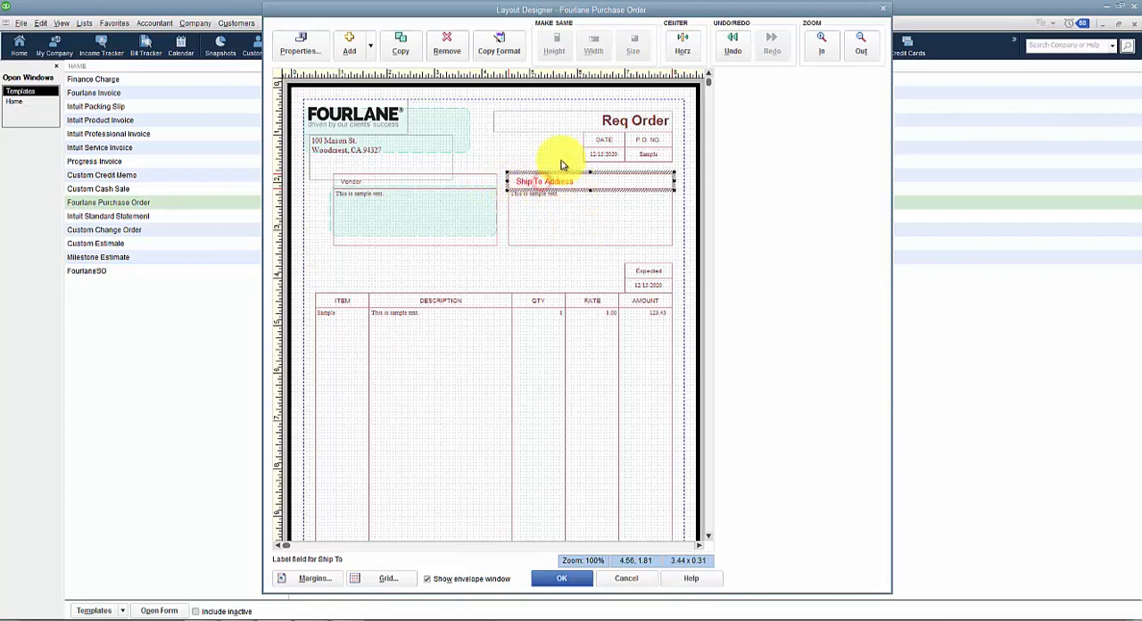
pyautogui.click(511, 55)
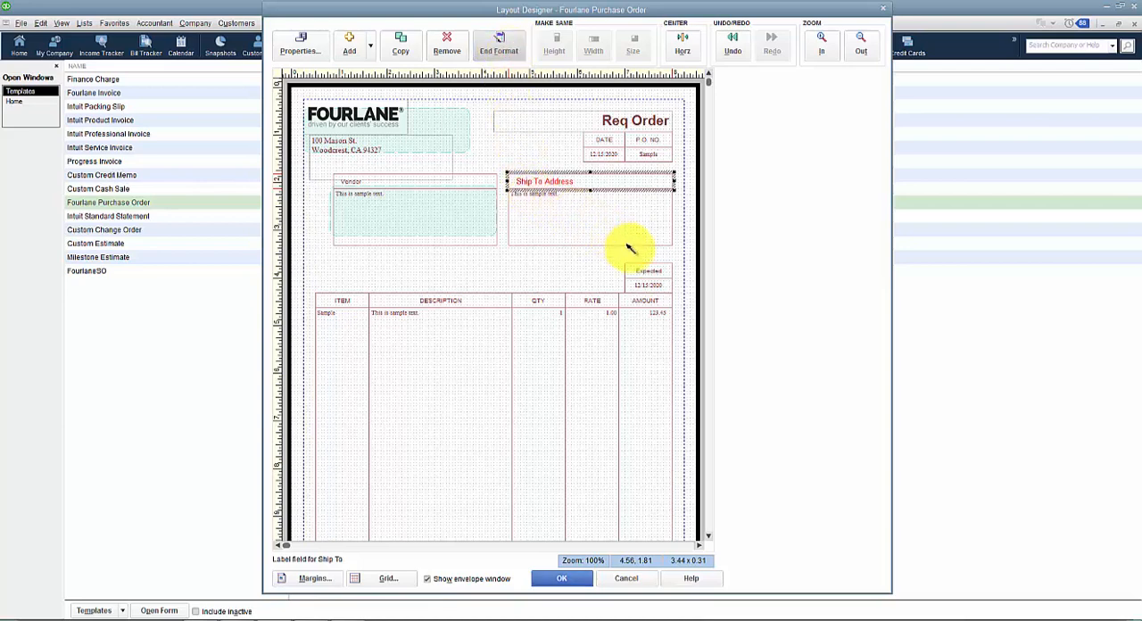
pyautogui.click(639, 270)
pyautogui.click(419, 183)
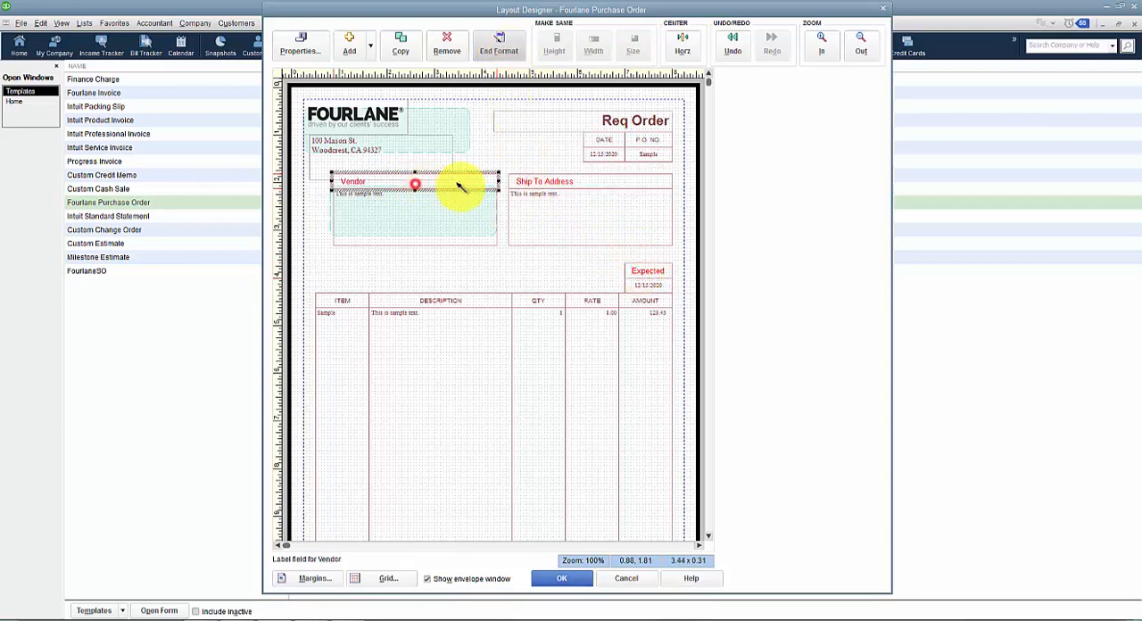
# Step: Apply the copied red format to the date and P.O. number data fields, and end format copying
pyautogui.click(611, 153)
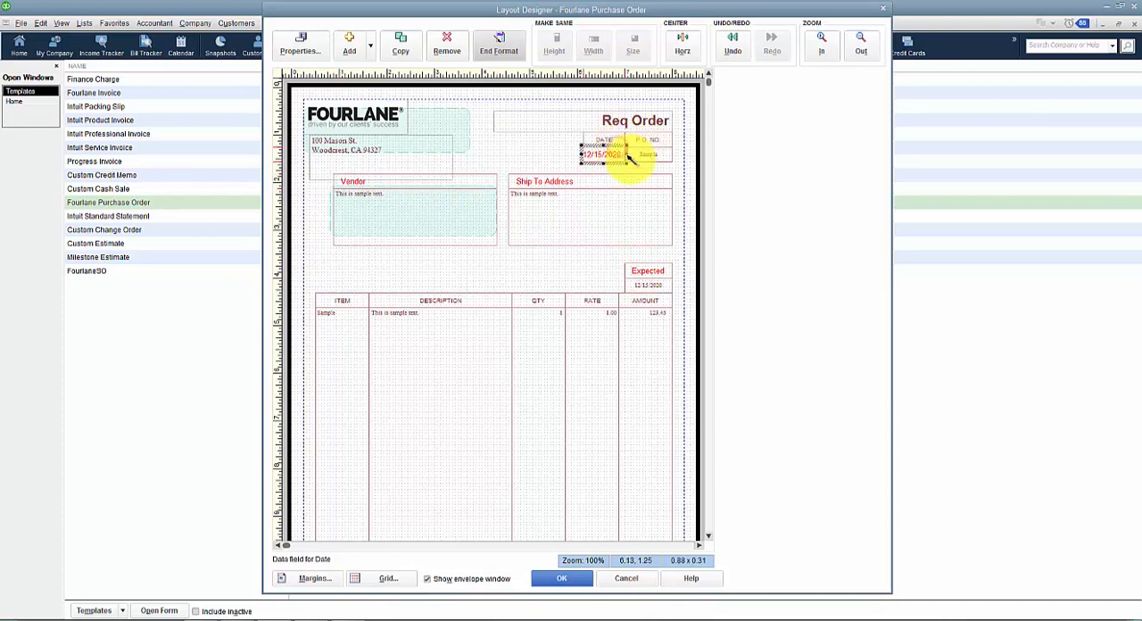
pyautogui.click(653, 153)
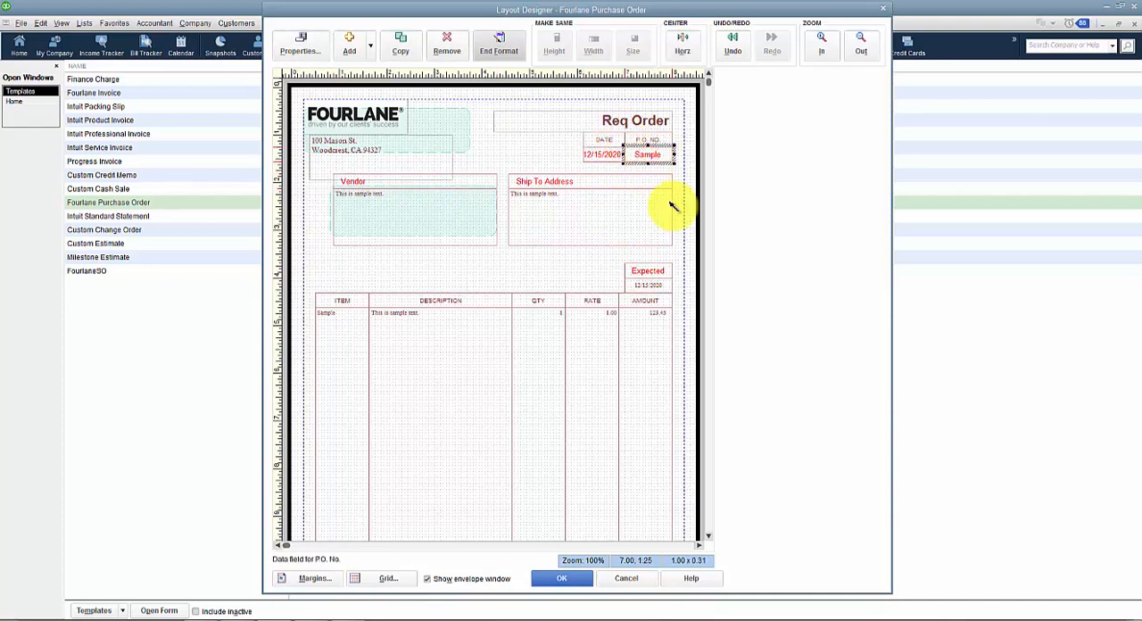
pyautogui.click(511, 56)
pyautogui.click(559, 233)
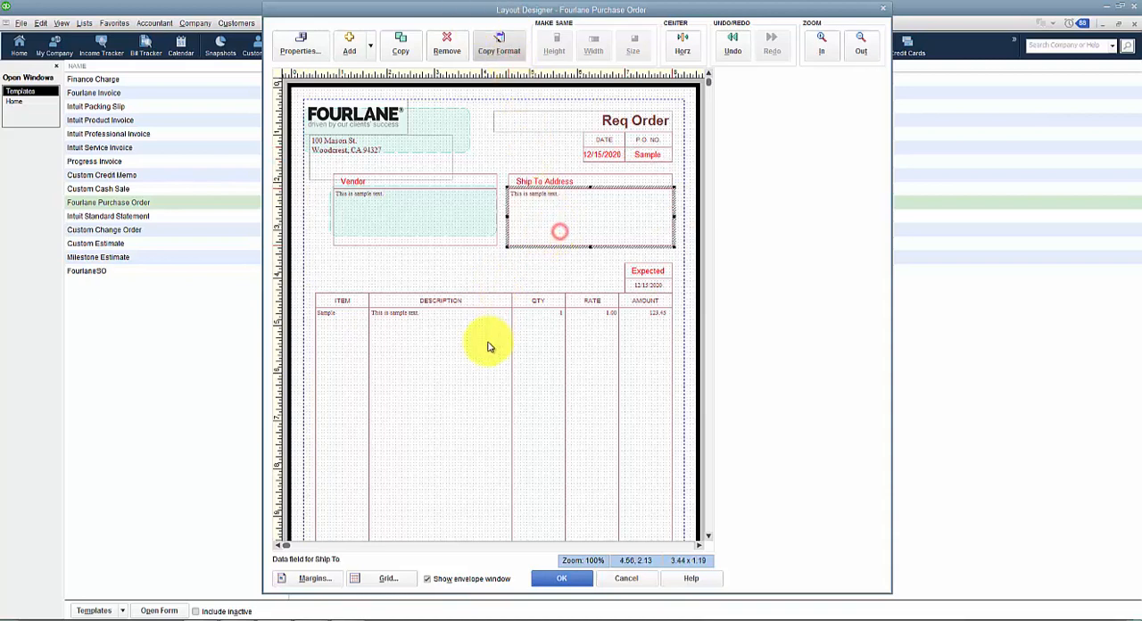
pyautogui.click(485, 343)
pyautogui.click(592, 259)
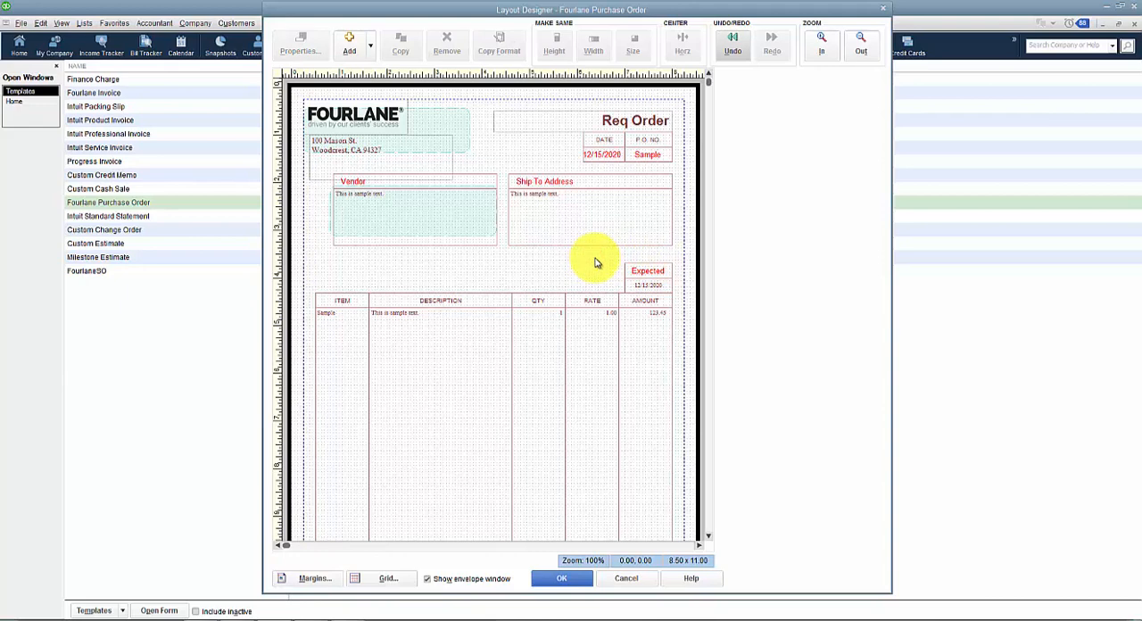
# Step: Undo the format changes on the P.O. number and date data fields
pyautogui.click(731, 51)
pyautogui.click(730, 53)
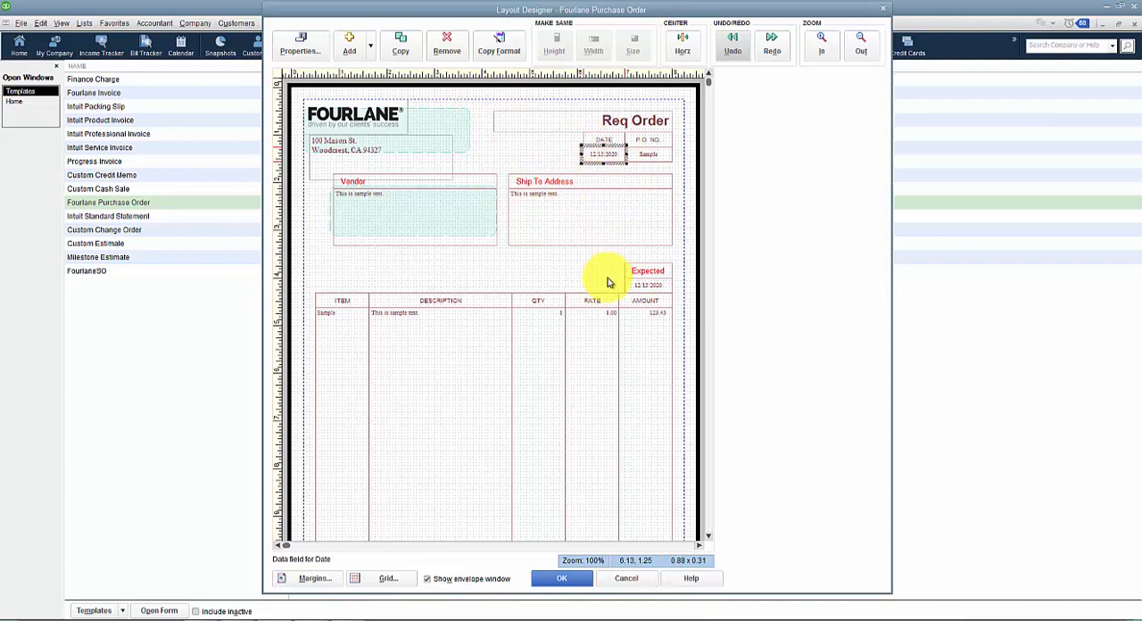
# Step: Move the Date label and its data field to a horizontal position of about 4.25, and widen the label to about 1.50 inches
pyautogui.click(596, 141)
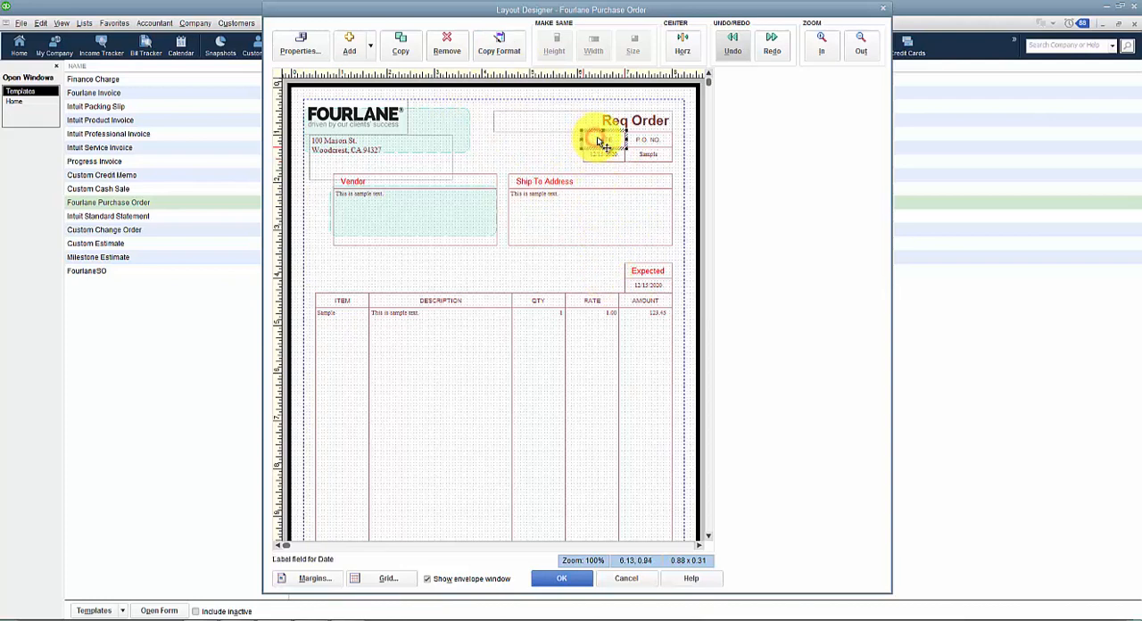
pyautogui.moveTo(599, 142); pyautogui.dragTo(509, 157)
pyautogui.click(560, 166)
pyautogui.click(532, 140)
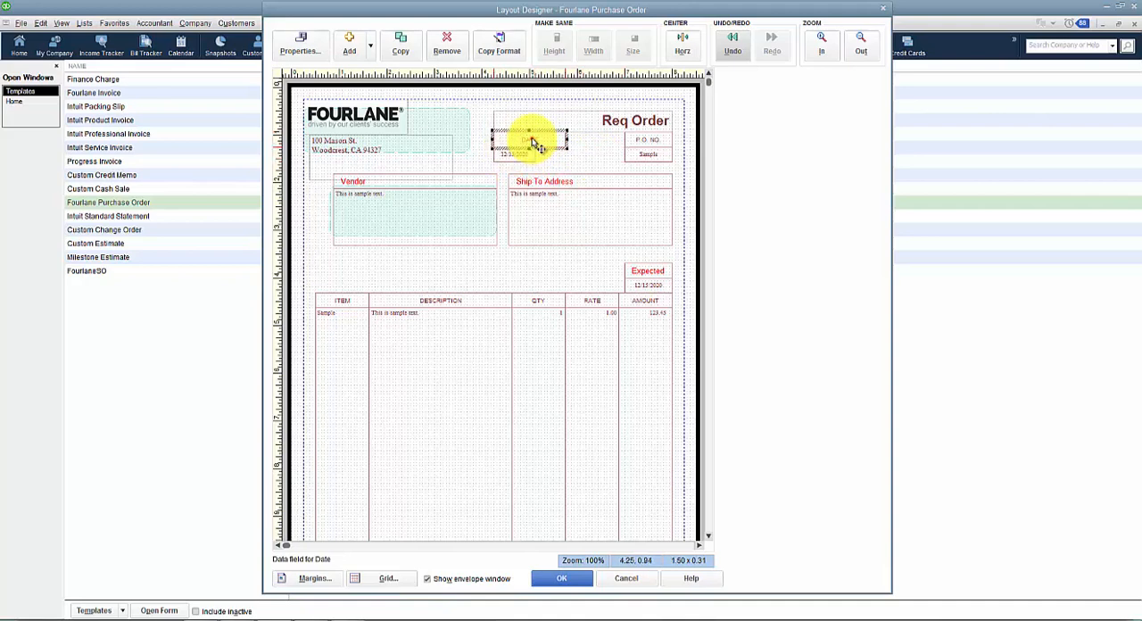
# Step: Make the date data field the same size as the Date label above it
pyautogui.click(527, 153)
pyautogui.click(527, 154)
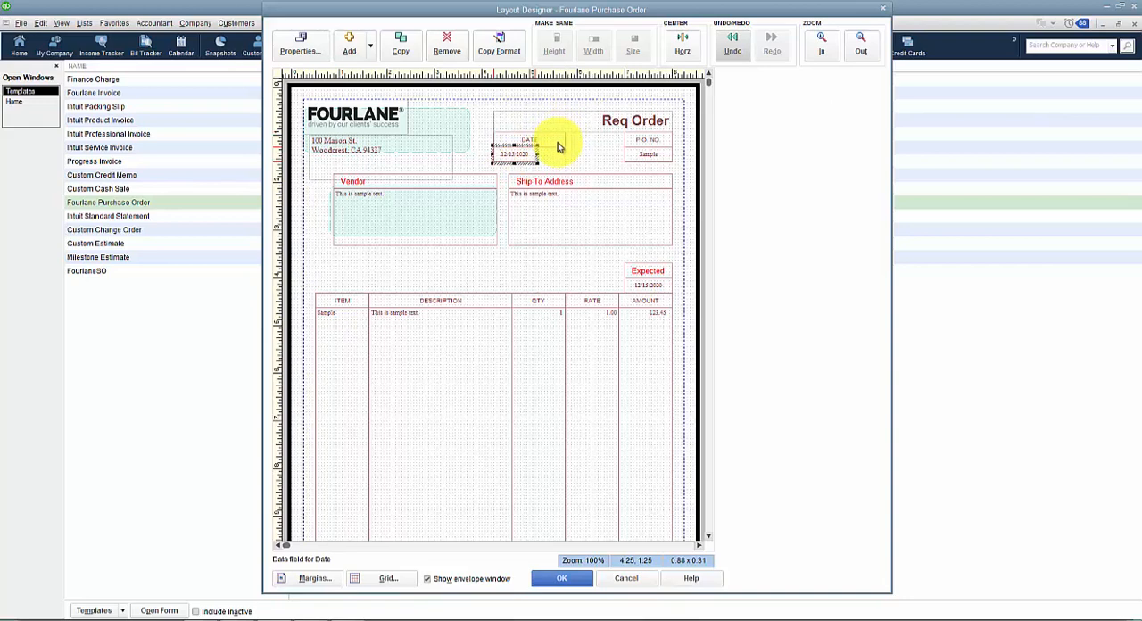
pyautogui.keyDown('shift'); pyautogui.click(557, 142); pyautogui.keyUp('shift')
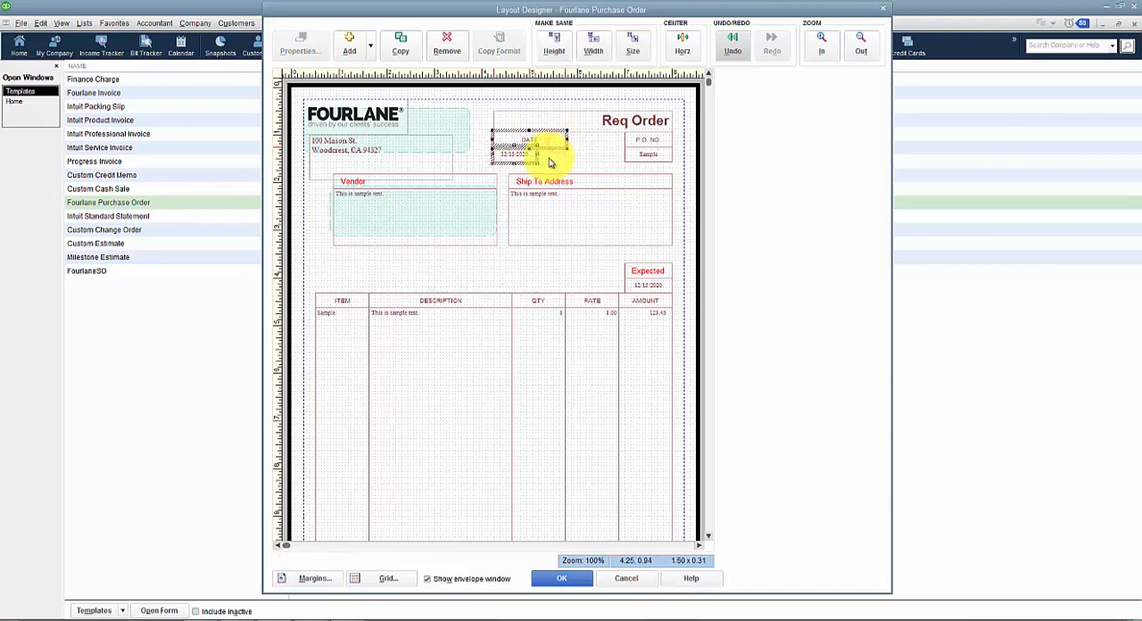
pyautogui.click(629, 51)
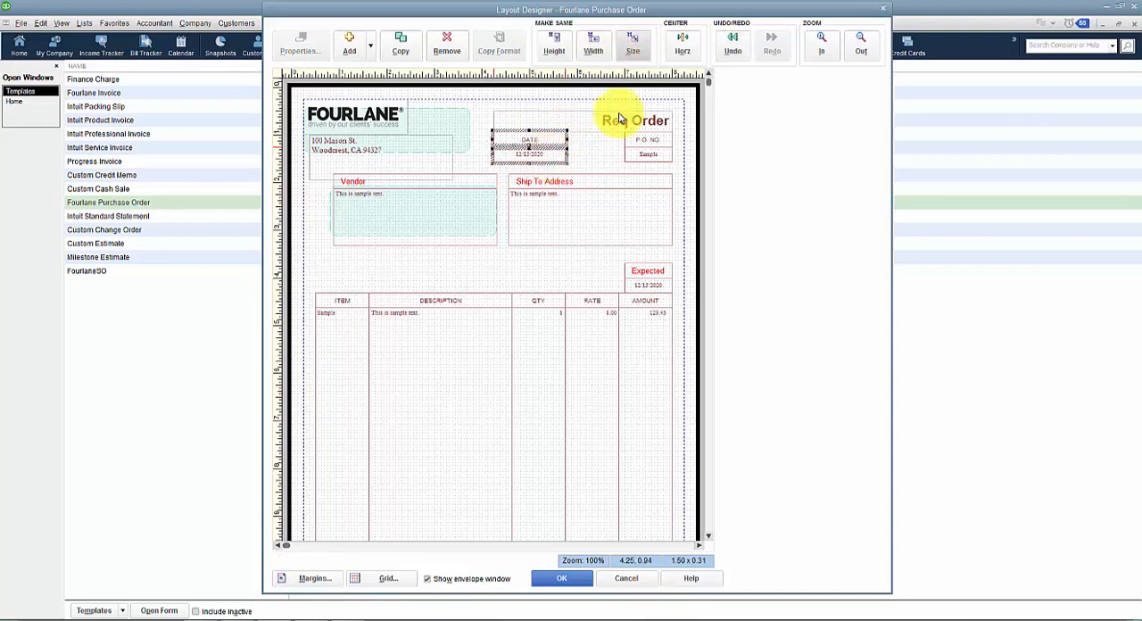
pyautogui.click(612, 148)
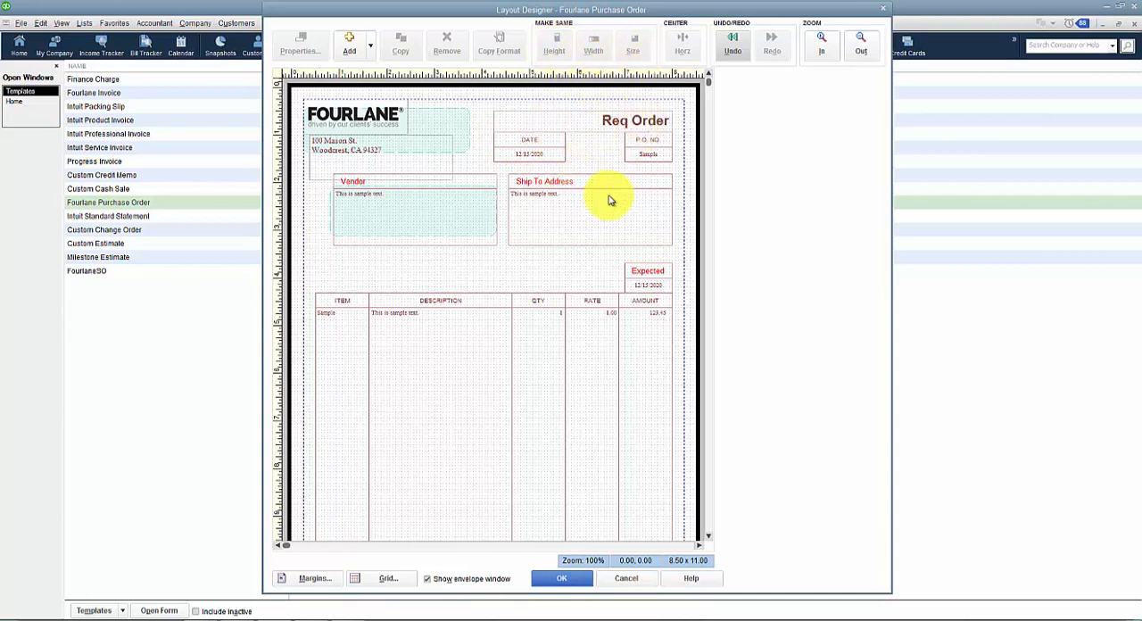
# Step: Make the P.O. No. label the same size as the Date label and move it directly against the Date label's right edge
pyautogui.click(550, 136)
pyautogui.click(657, 136)
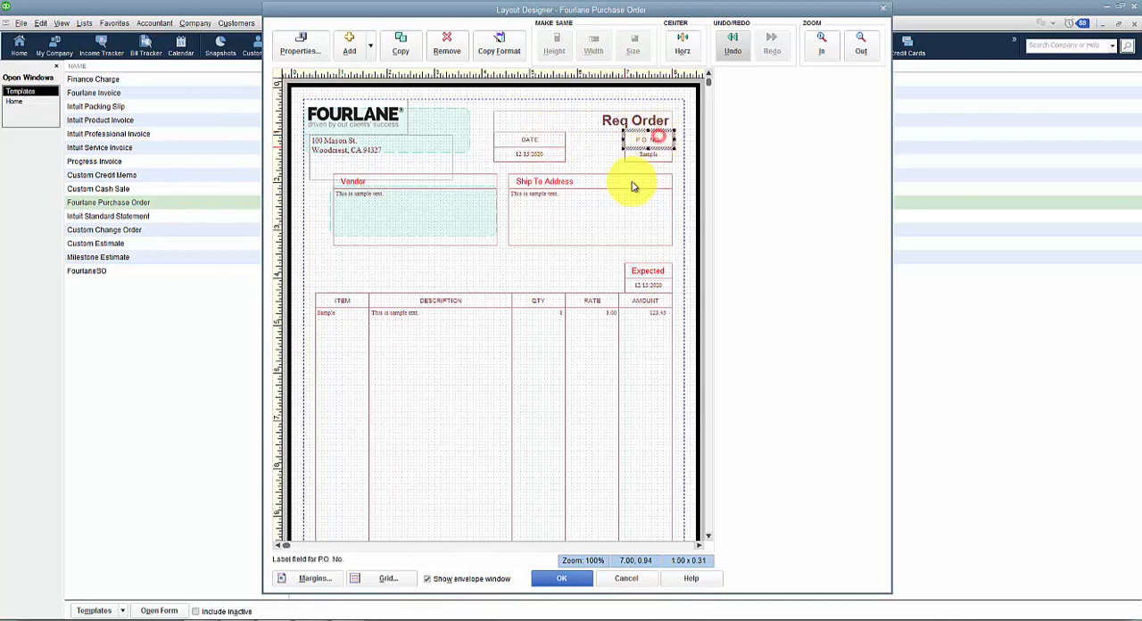
pyautogui.keyDown('shift'); pyautogui.click(527, 149); pyautogui.keyUp('shift')
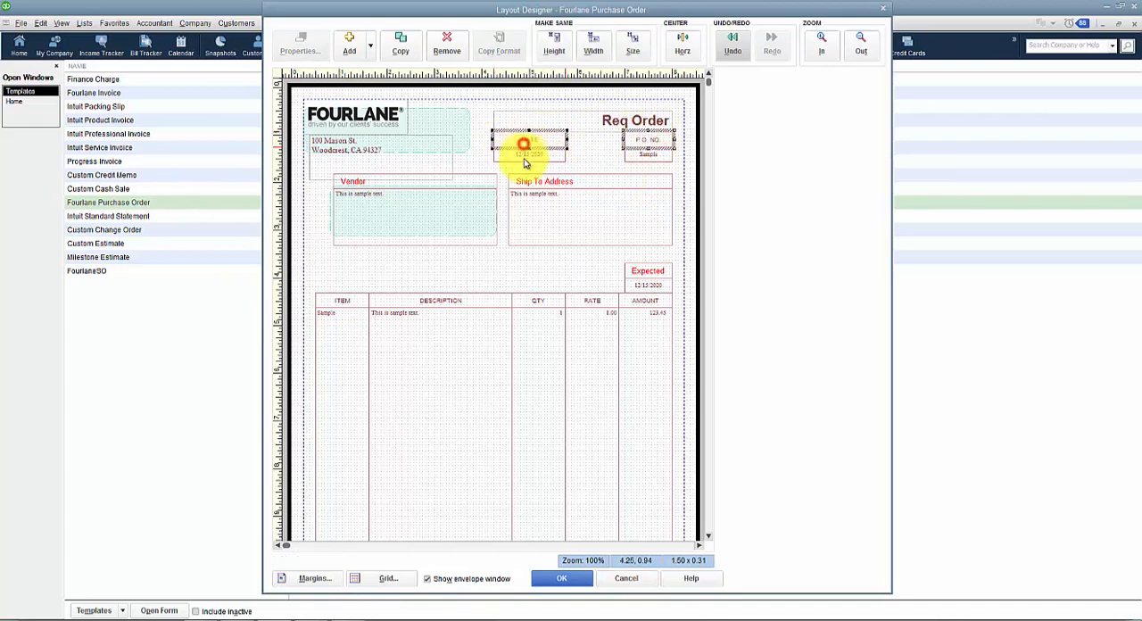
pyautogui.click(631, 43)
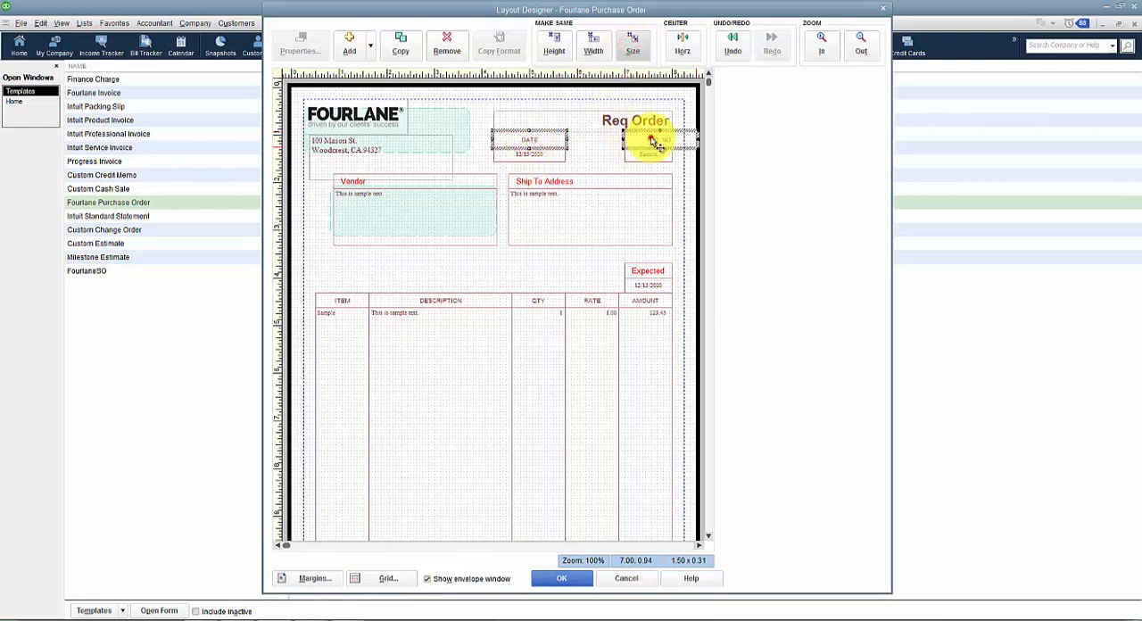
pyautogui.click(650, 141)
pyautogui.moveTo(661, 140); pyautogui.dragTo(608, 139)
# Step: Match the P.O. No. data field's size to the date data field and move it to about 5.75, 1.25, under its label
pyautogui.click(655, 158)
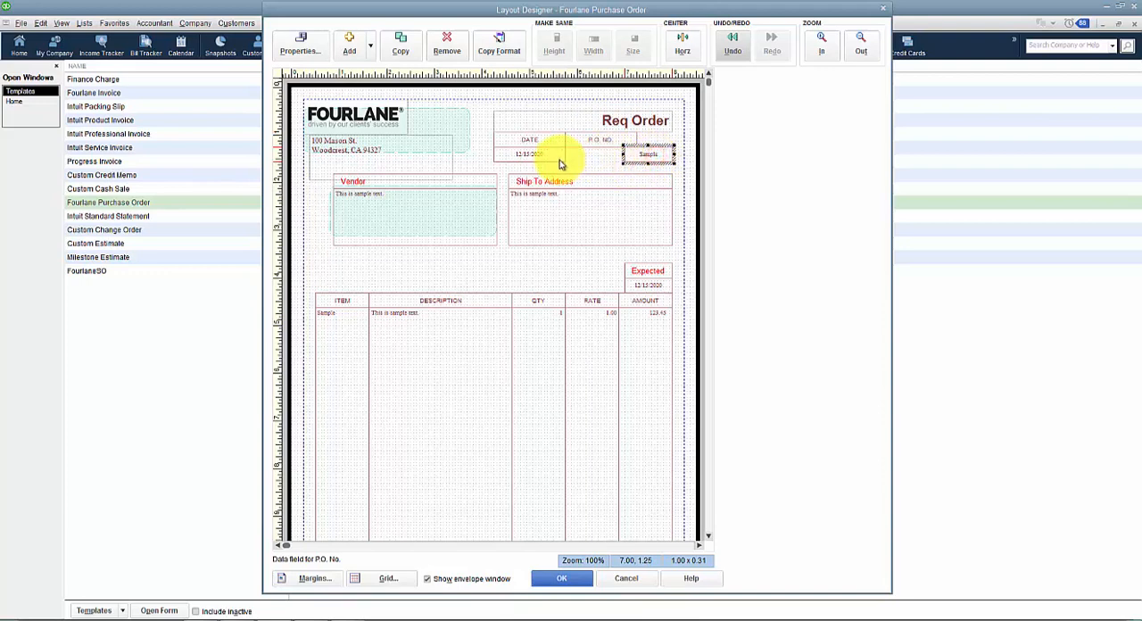
pyautogui.keyDown('shift'); pyautogui.click(531, 154); pyautogui.keyUp('shift')
pyautogui.click(631, 43)
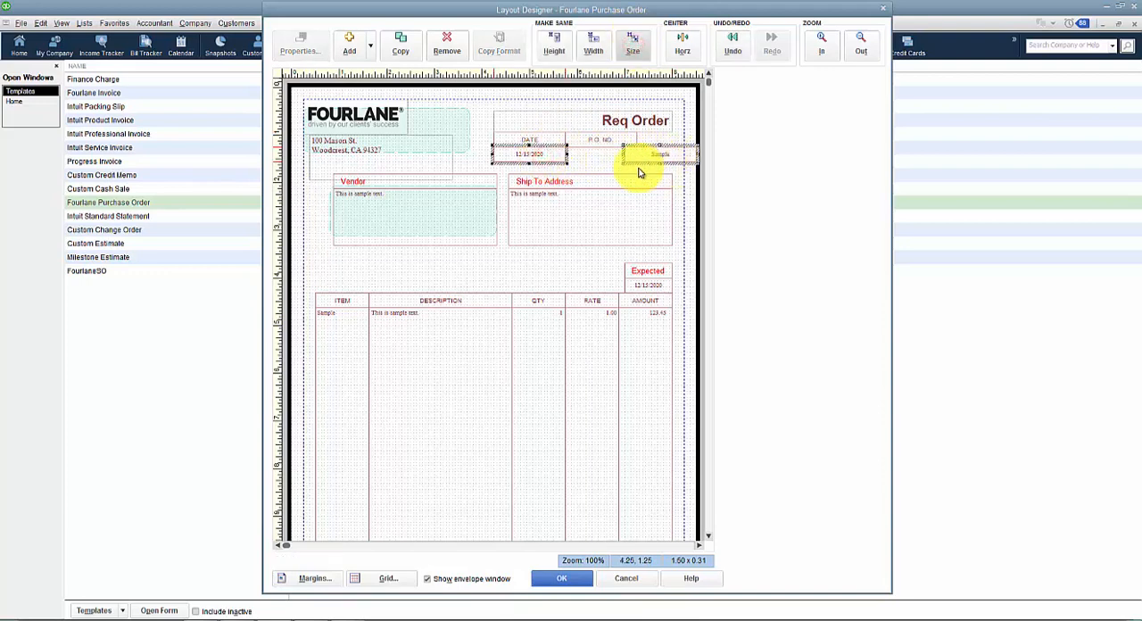
pyautogui.click(654, 158)
pyautogui.moveTo(655, 158); pyautogui.dragTo(595, 159)
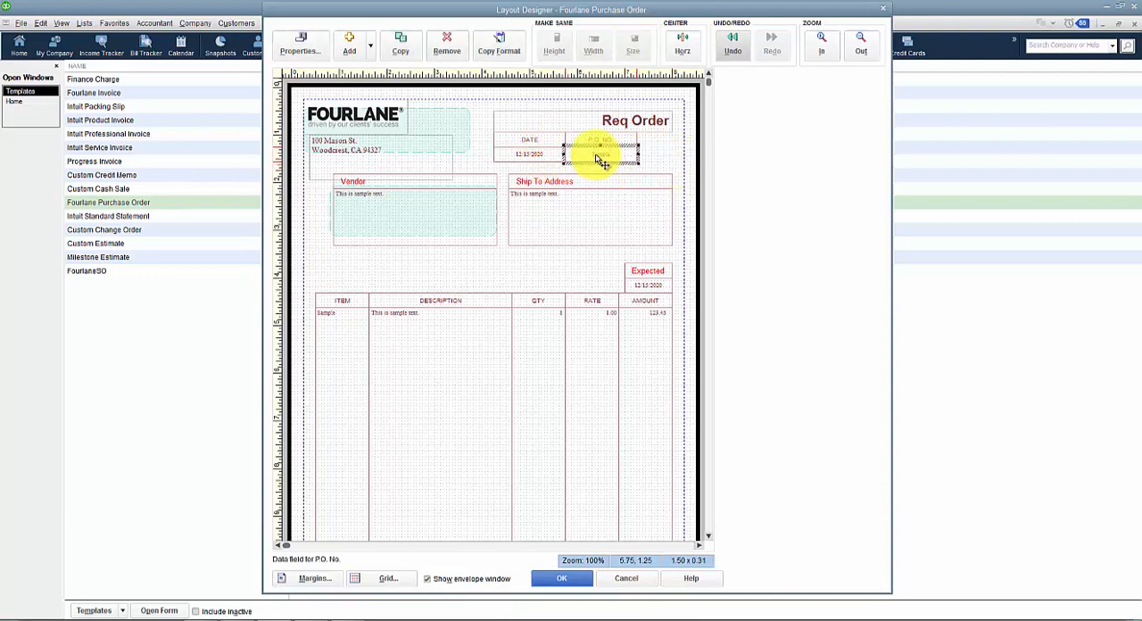
# Step: Look through the full list of data fields that can be added to the form, and leave it without adding any
pyautogui.click(528, 183)
pyautogui.click(370, 47)
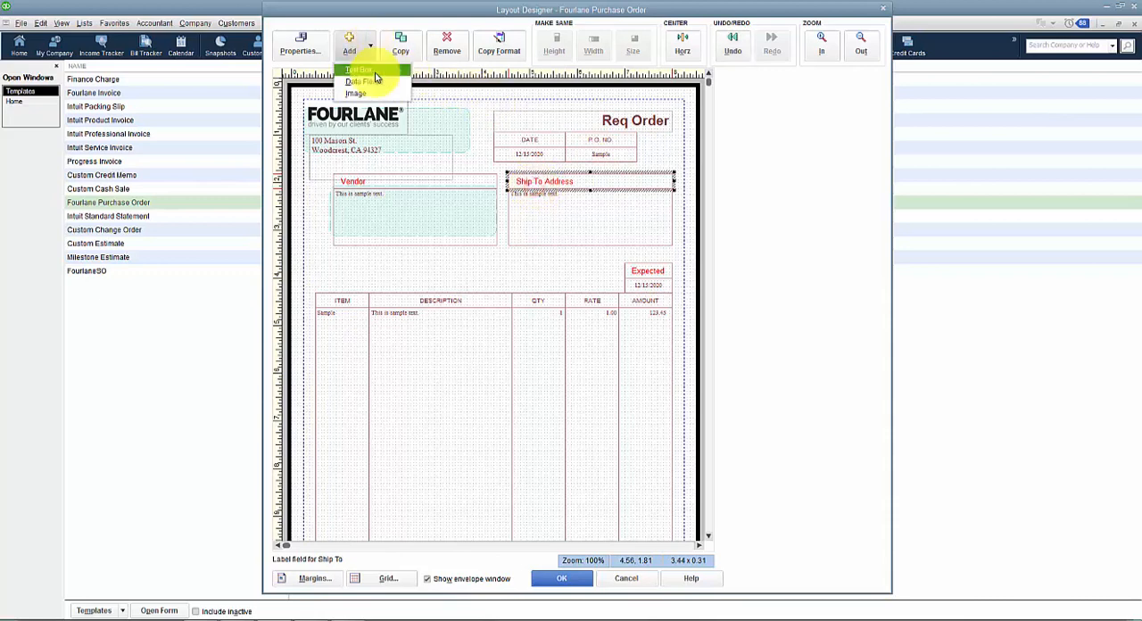
pyautogui.click(373, 81)
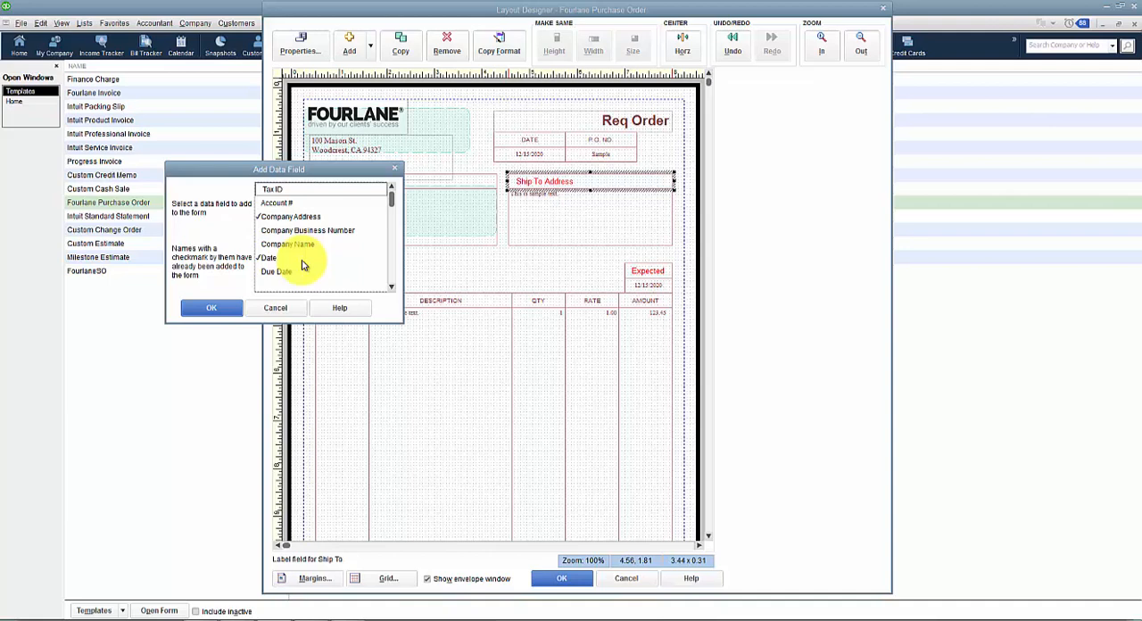
pyautogui.click(390, 286)
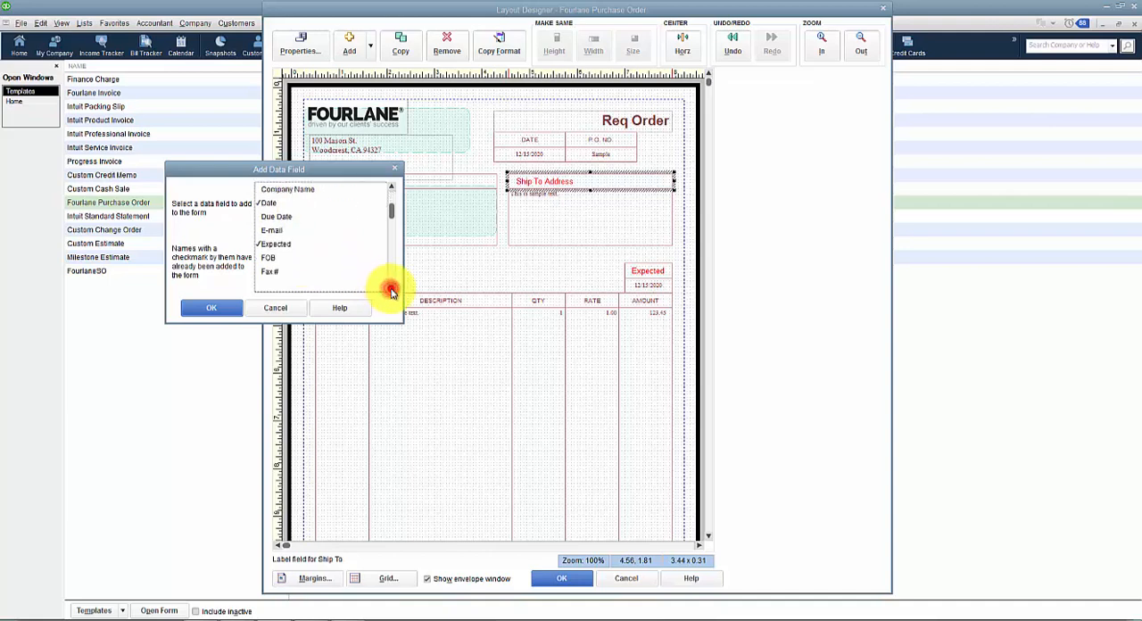
pyautogui.click(391, 288)
pyautogui.click(390, 288)
pyautogui.click(391, 288)
pyautogui.click(391, 288)
pyautogui.click(391, 288)
pyautogui.click(391, 288)
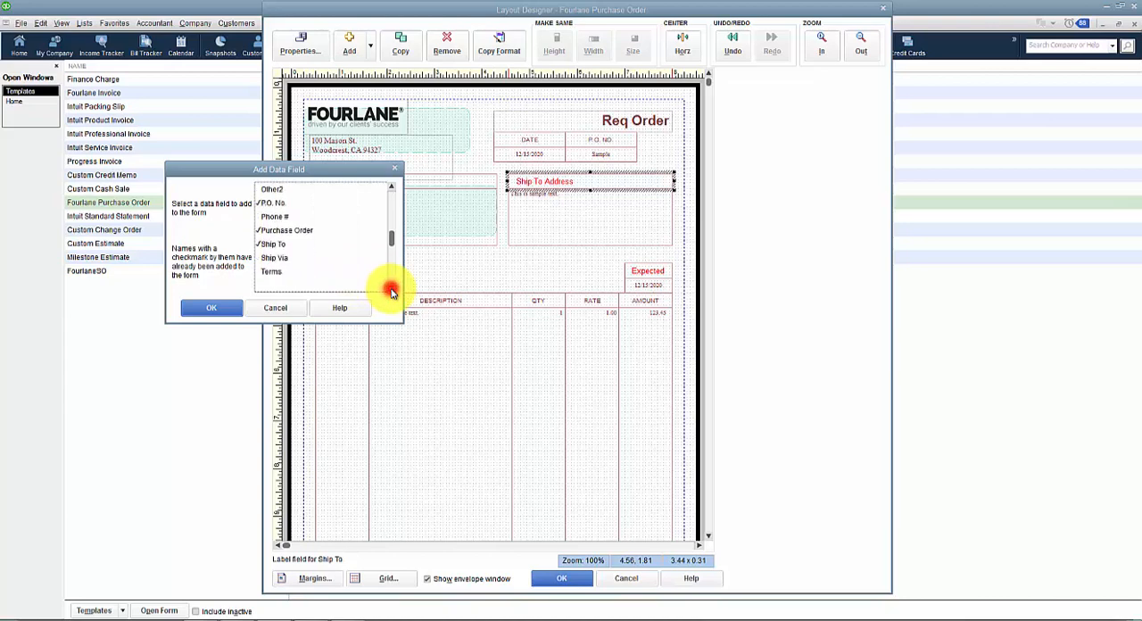
pyautogui.click(391, 288)
pyautogui.click(391, 288)
pyautogui.click(390, 288)
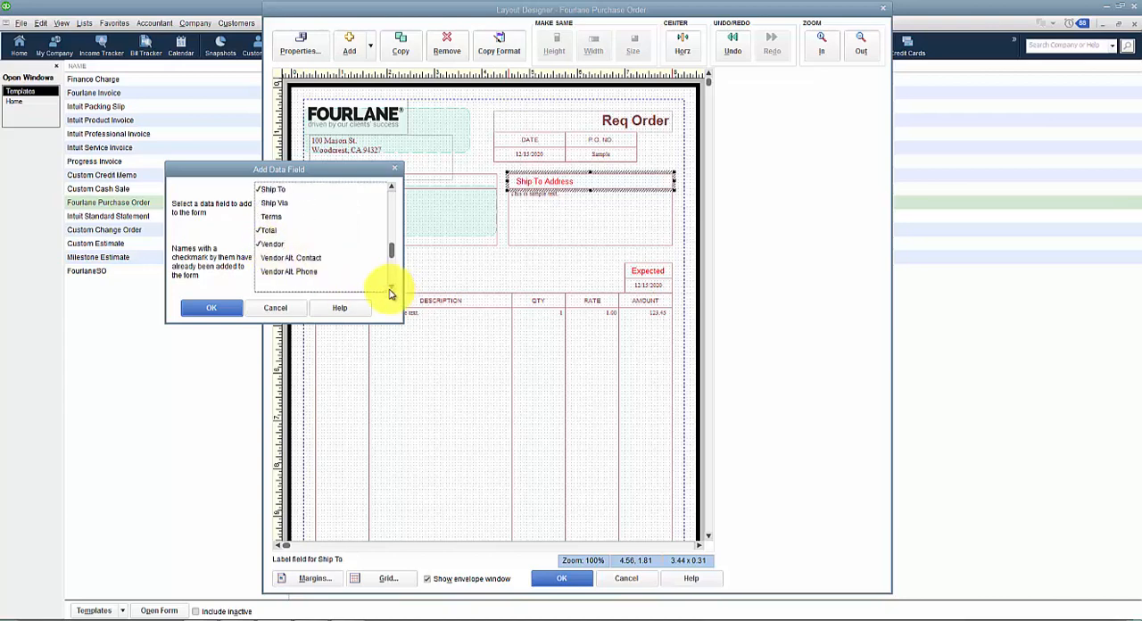
pyautogui.click(389, 288)
pyautogui.click(389, 288)
pyautogui.click(389, 288)
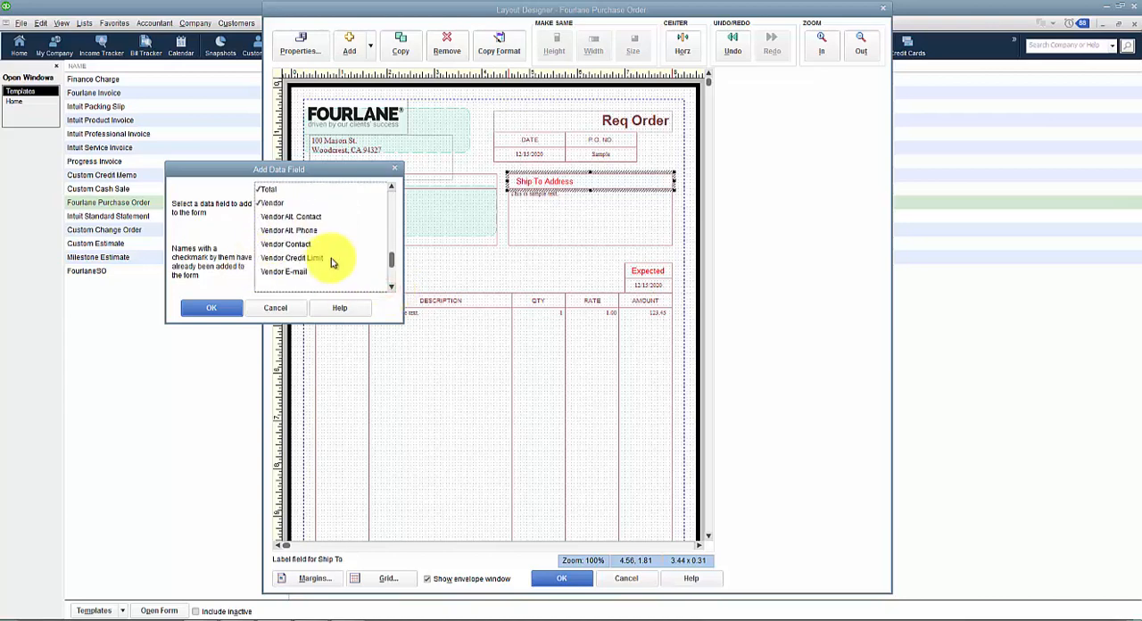
pyautogui.click(392, 287)
pyautogui.click(392, 288)
pyautogui.click(392, 288)
pyautogui.click(392, 288)
pyautogui.click(392, 287)
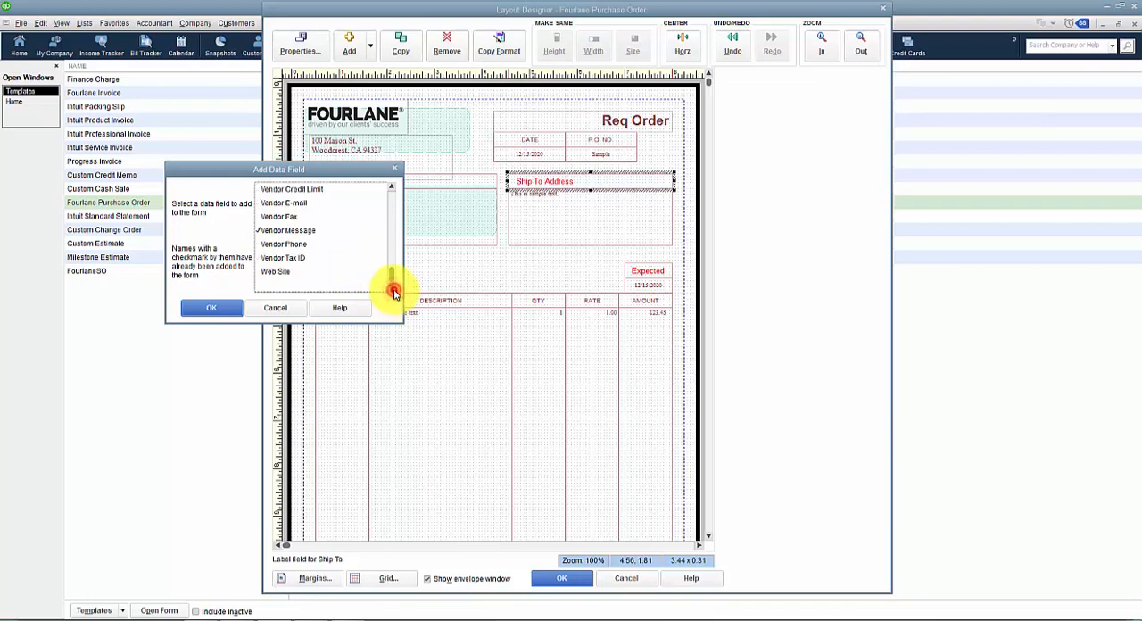
pyautogui.click(294, 312)
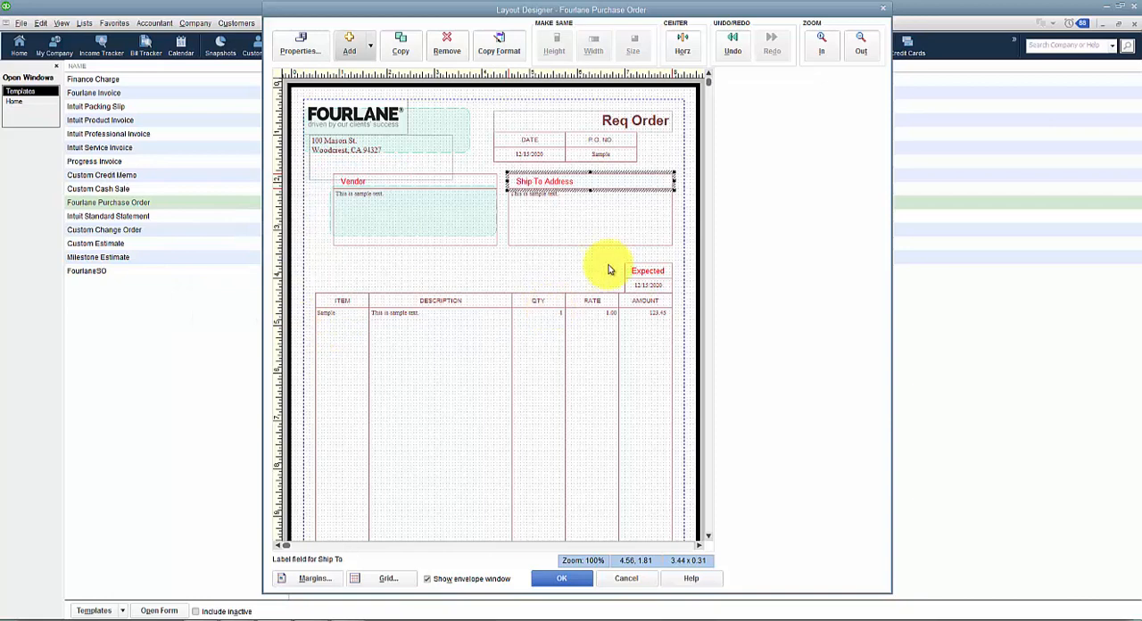
# Step: Shorten the item table from its lower edge and move the vendor message field up beneath it, to about 0.50, 8.88
pyautogui.click(709, 517)
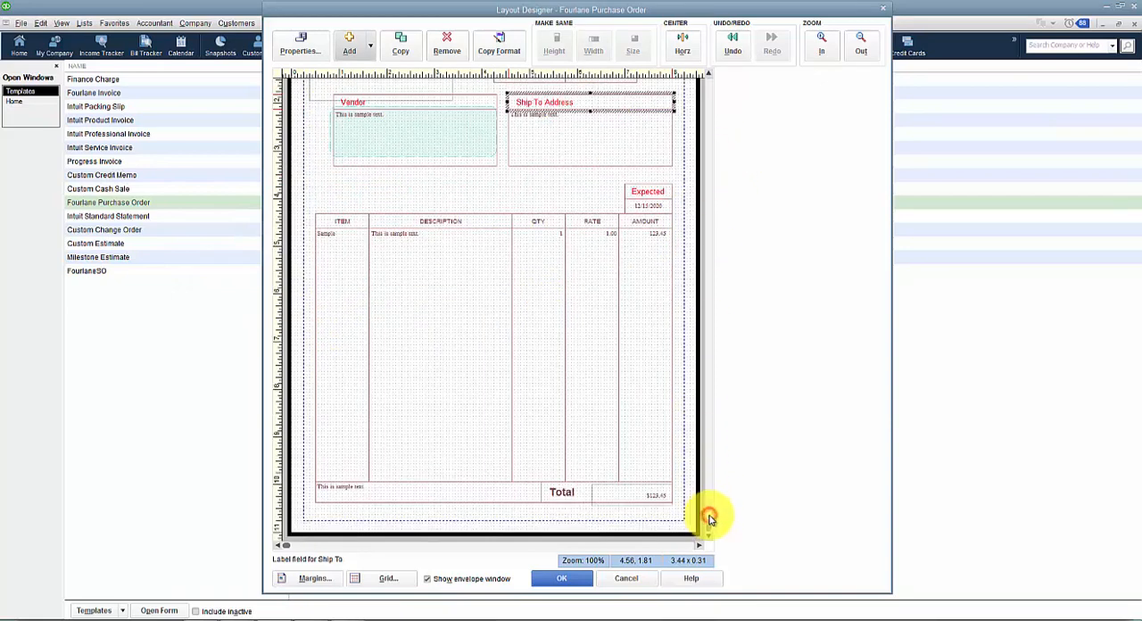
pyautogui.click(414, 481)
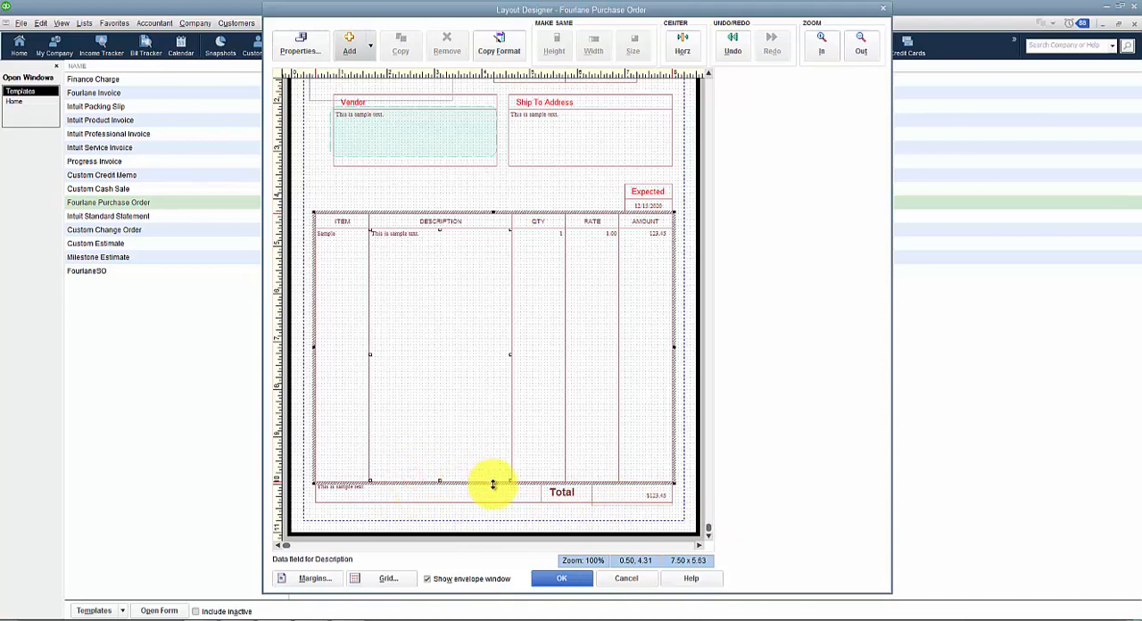
pyautogui.moveTo(491, 484); pyautogui.dragTo(494, 443)
pyautogui.moveTo(484, 486); pyautogui.dragTo(485, 451)
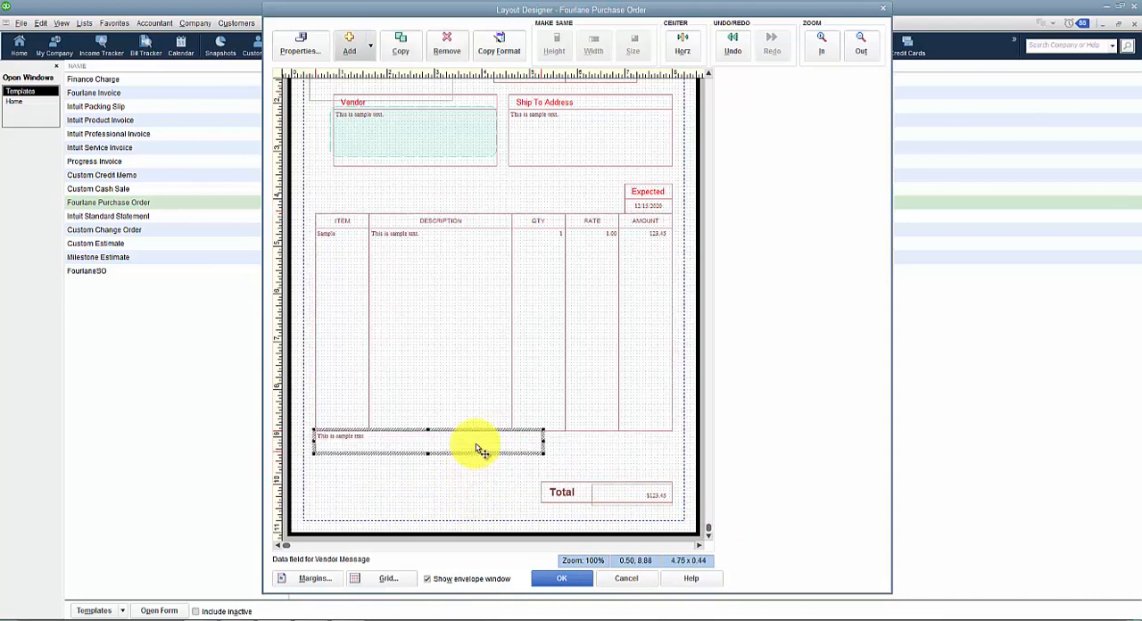
# Step: Move the Total label up beside the vendor message field and its data field onto the same row at about 6.25, 8.88
pyautogui.doubleClick(556, 492)
pyautogui.click(599, 371)
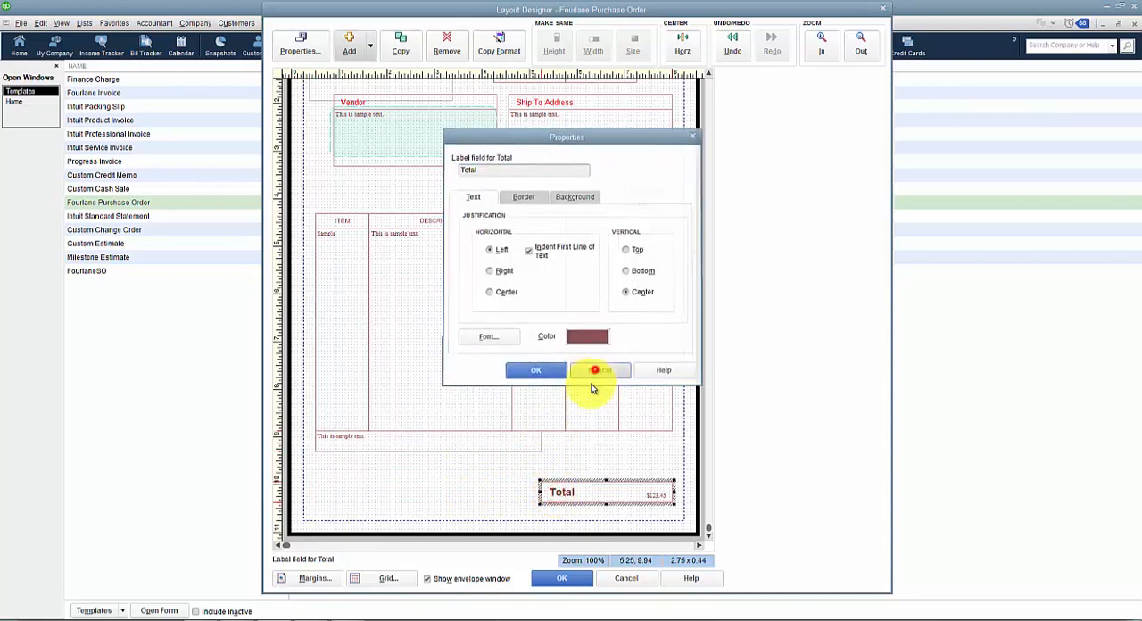
pyautogui.moveTo(556, 491); pyautogui.dragTo(559, 464)
pyautogui.click(565, 498)
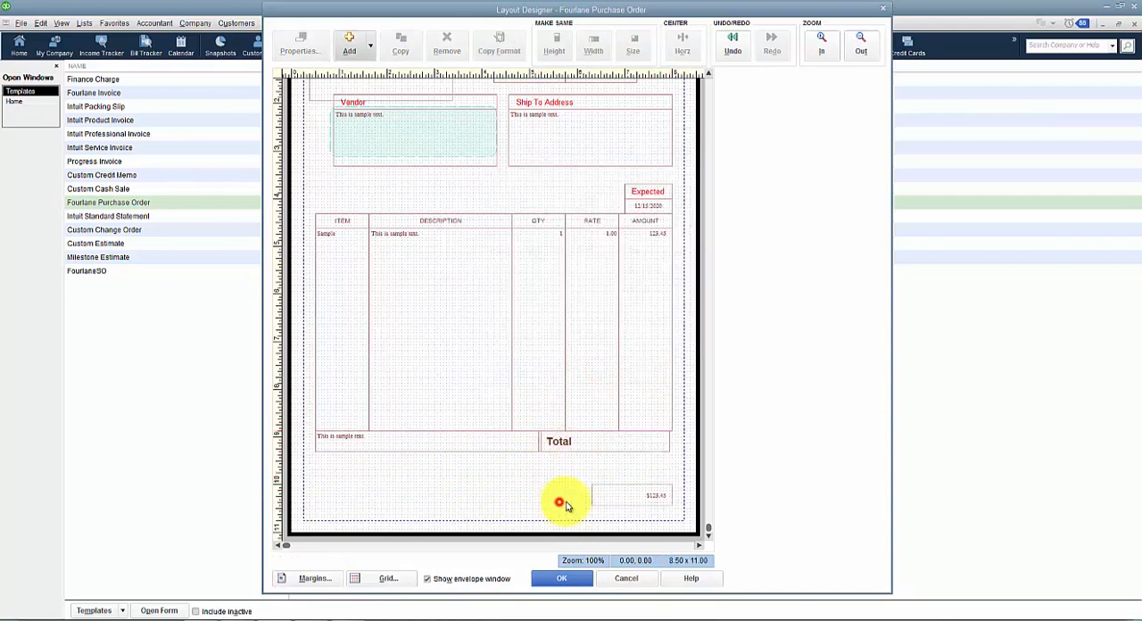
pyautogui.moveTo(604, 499); pyautogui.dragTo(598, 447)
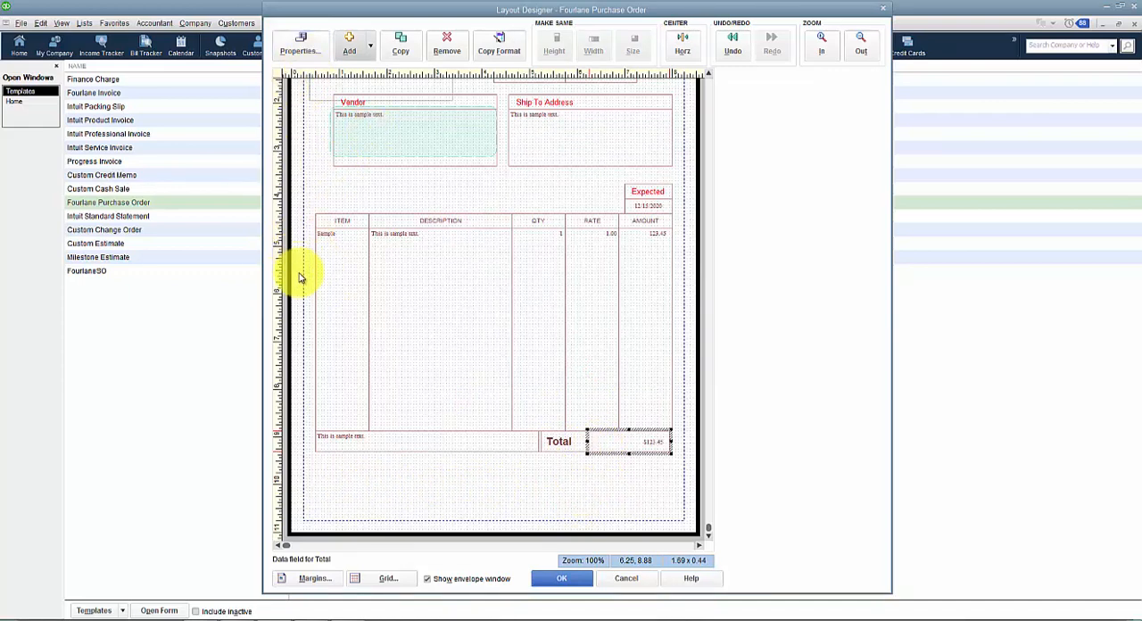
# Step: Add a text box whose text starts "Please ship ASAP and contact", followed by the contact person's name and "for any question"
pyautogui.click(369, 45)
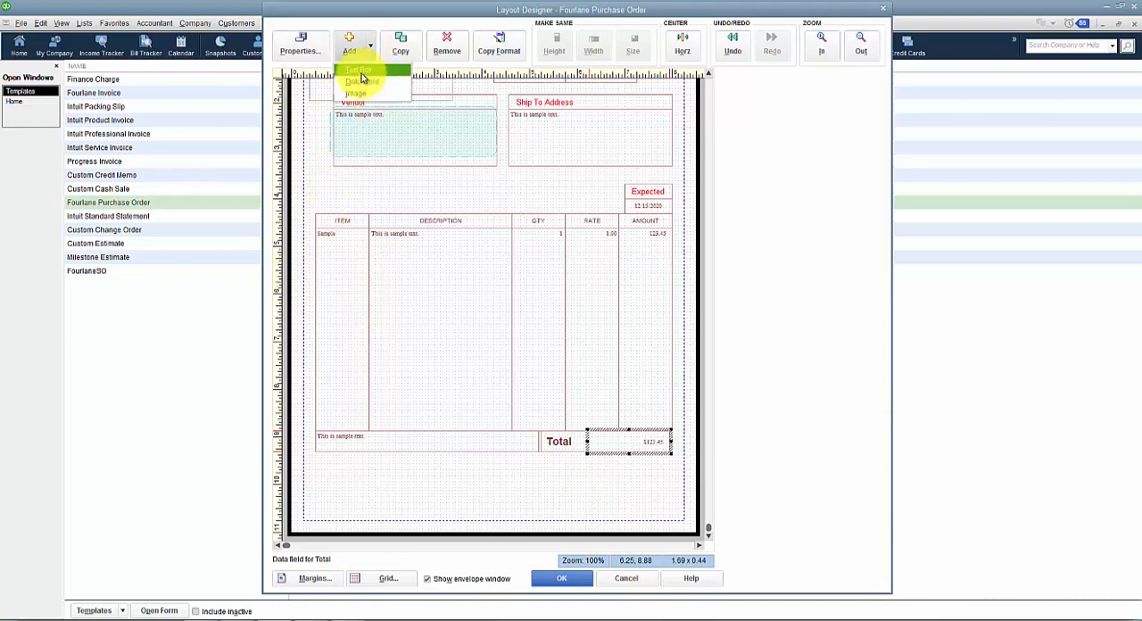
pyautogui.click(360, 70)
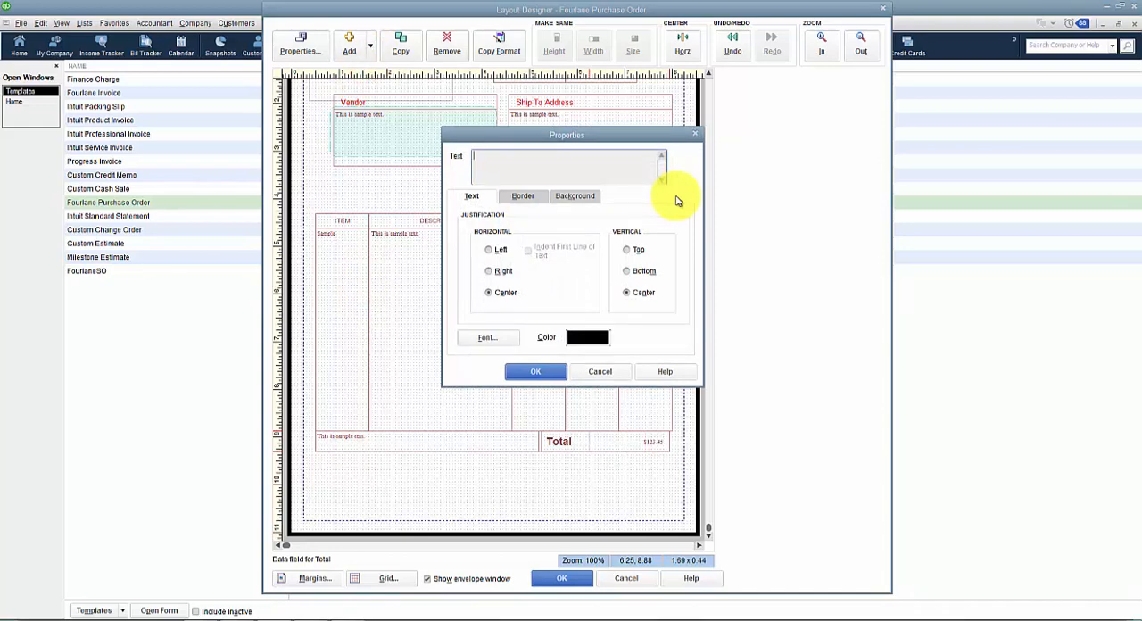
pyautogui.write('Please ship ASAP and contact Marjorie for any question')
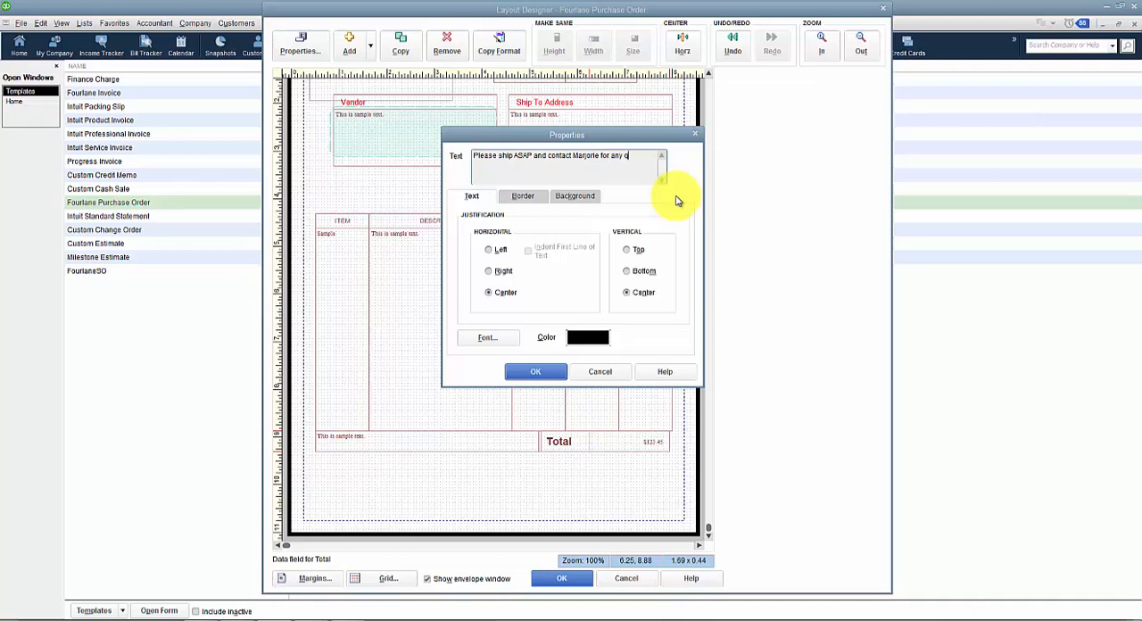
# Step: Left-justify the new text box's text horizontally, check its border settings, and accept its properties
pyautogui.click(492, 250)
pyautogui.click(522, 196)
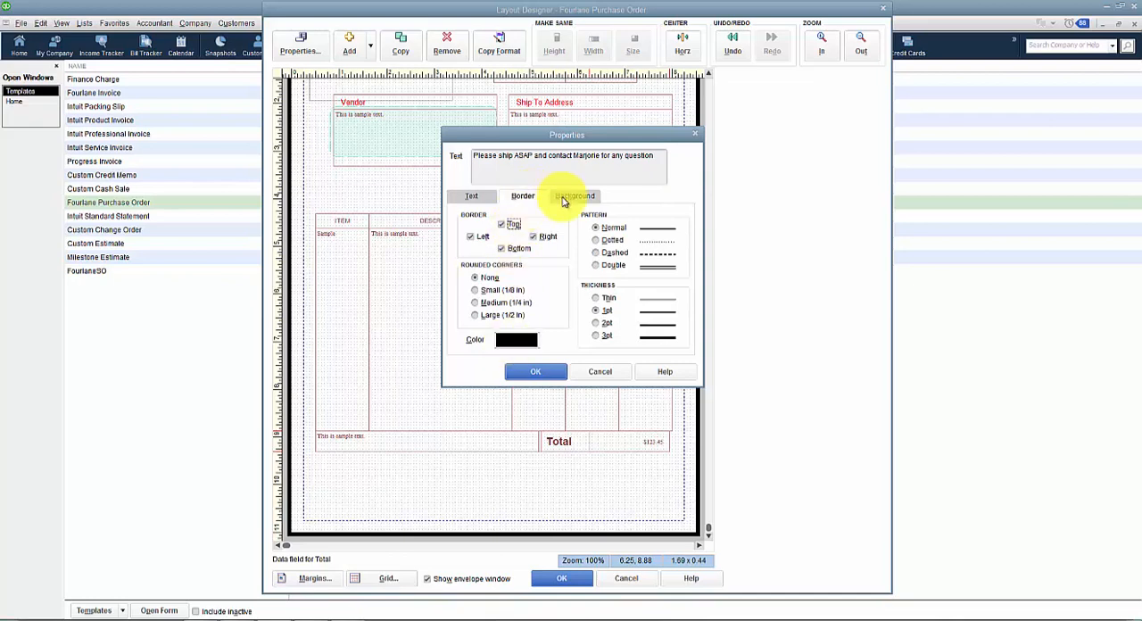
pyautogui.click(477, 196)
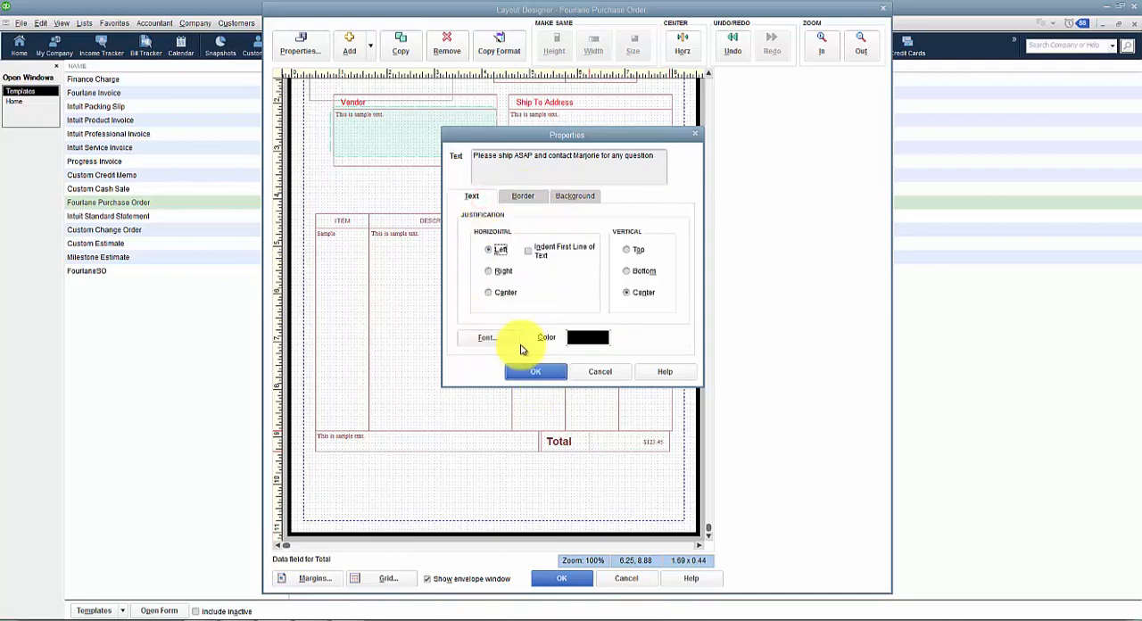
pyautogui.click(536, 371)
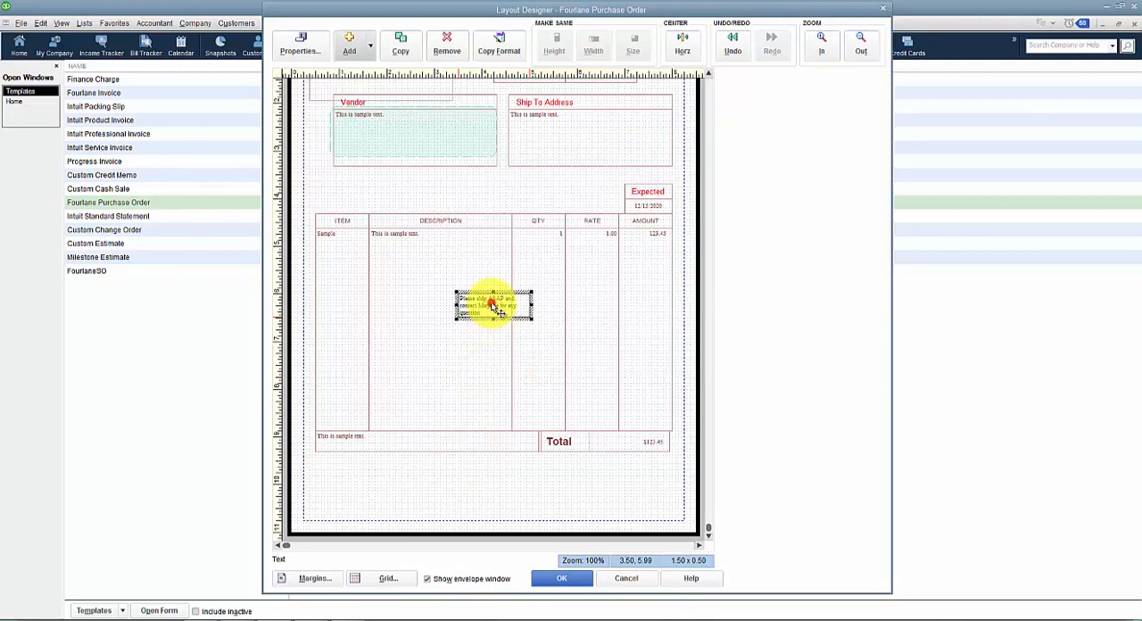
# Step: Place the text box below the vendor message at about 0.69, 9.69, enlarge it to about 6.19 x 0.81, and accept the layout
pyautogui.moveTo(486, 305); pyautogui.dragTo(620, 510)
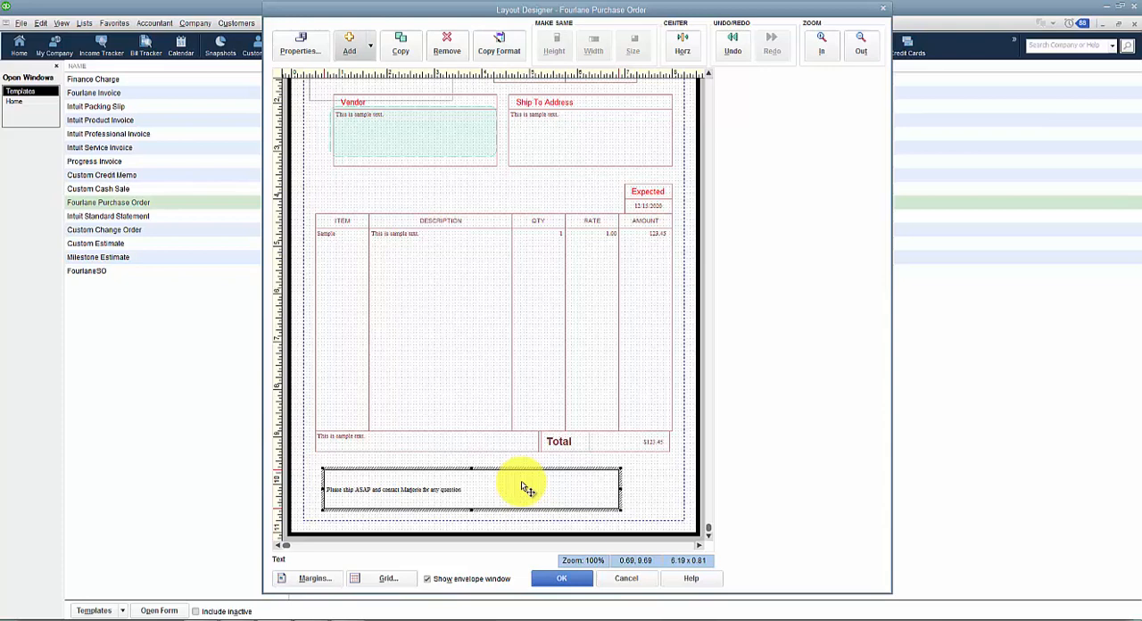
pyautogui.click(578, 581)
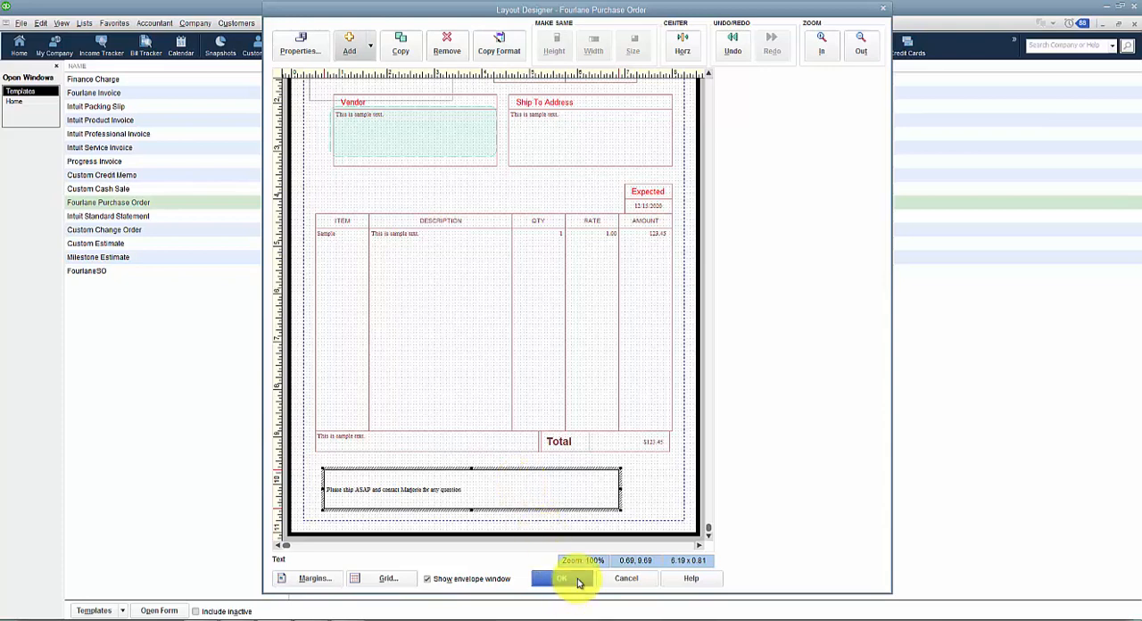
pyautogui.click(578, 582)
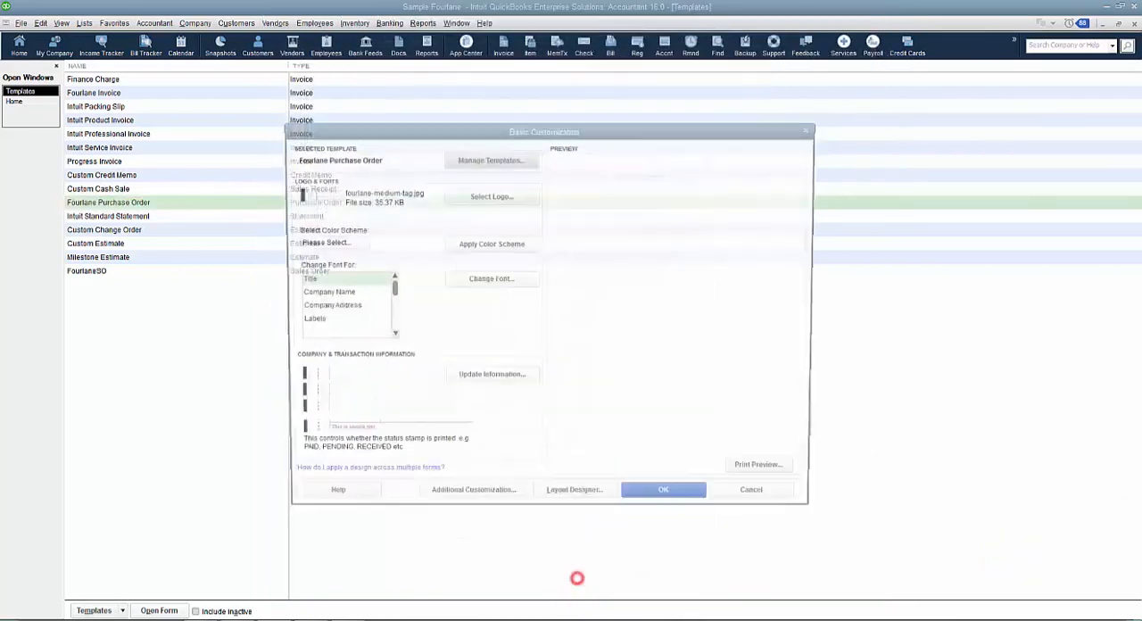